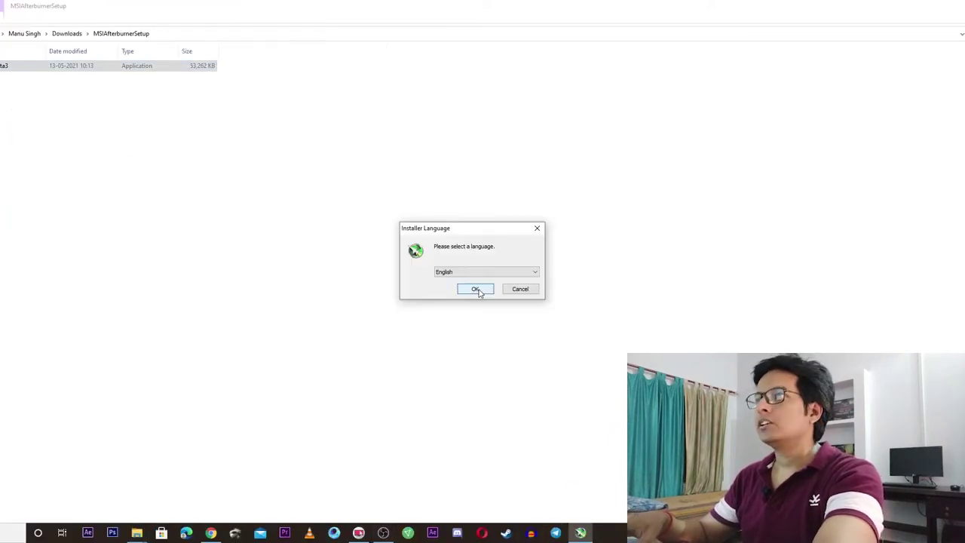
Start the MSI Afterburner setup in English and accept the terms of its license agreement.
{"action": "left_click", "coordinate": [474, 292]}
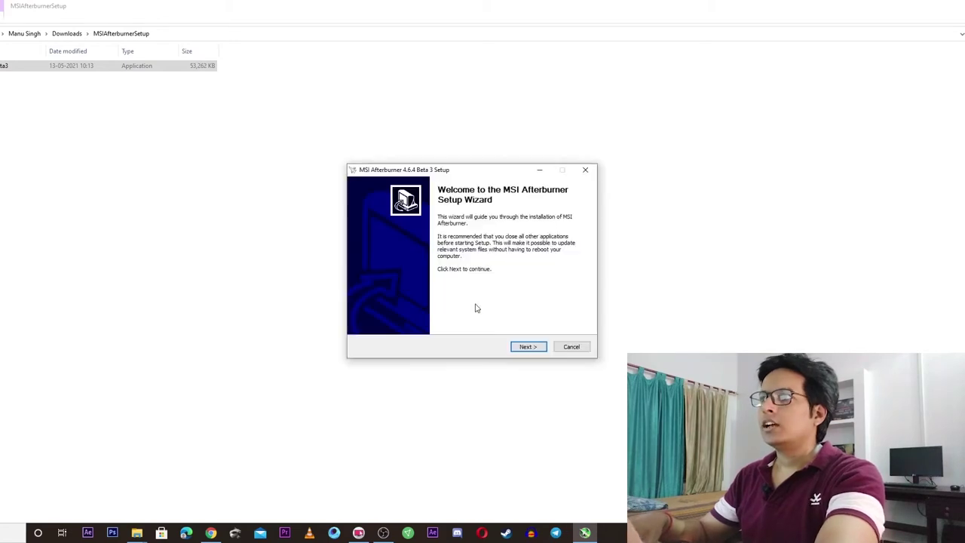
{"action": "left_click", "coordinate": [528, 348]}
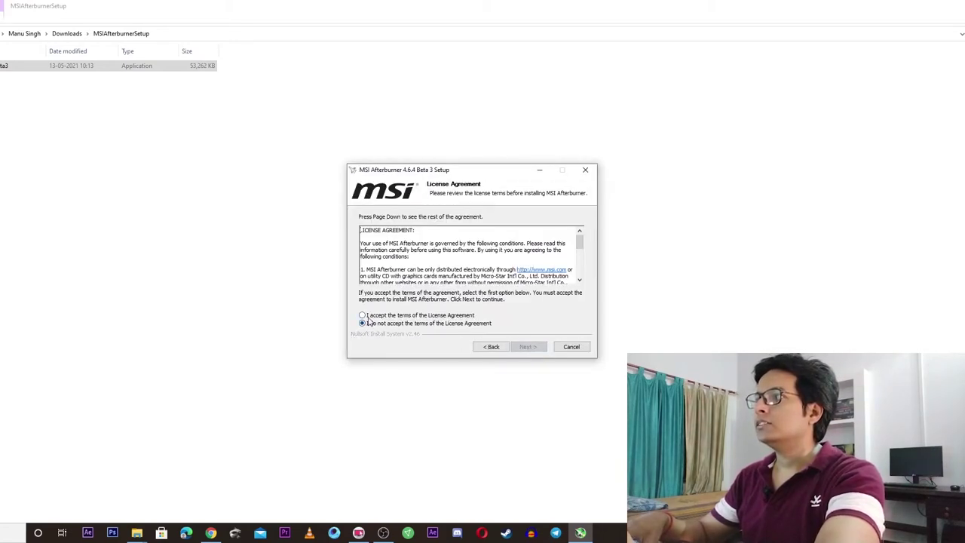
{"action": "left_click", "coordinate": [521, 347]}
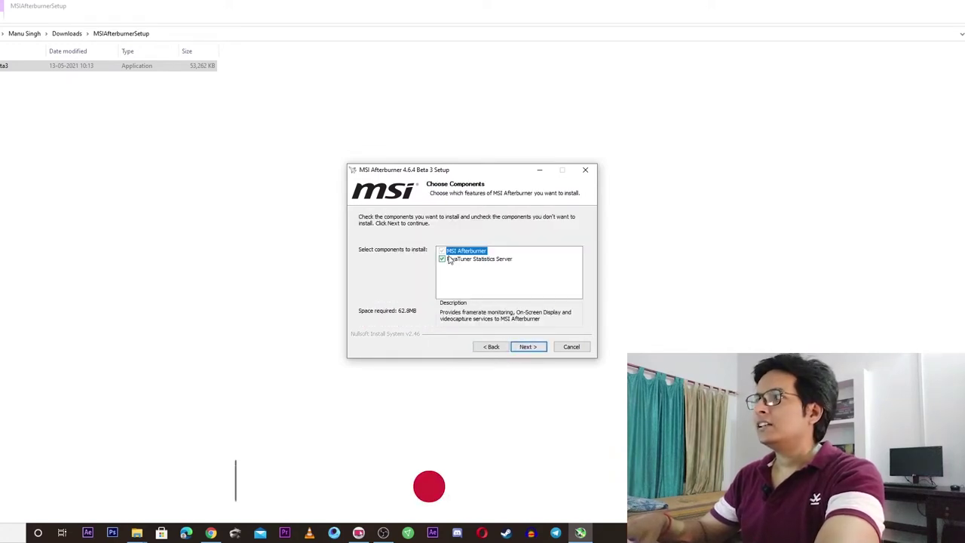
Select both MSI Afterburner and RivaTuner Statistics Server as the components to install.
{"action": "mouse_move", "coordinate": [465, 265]}
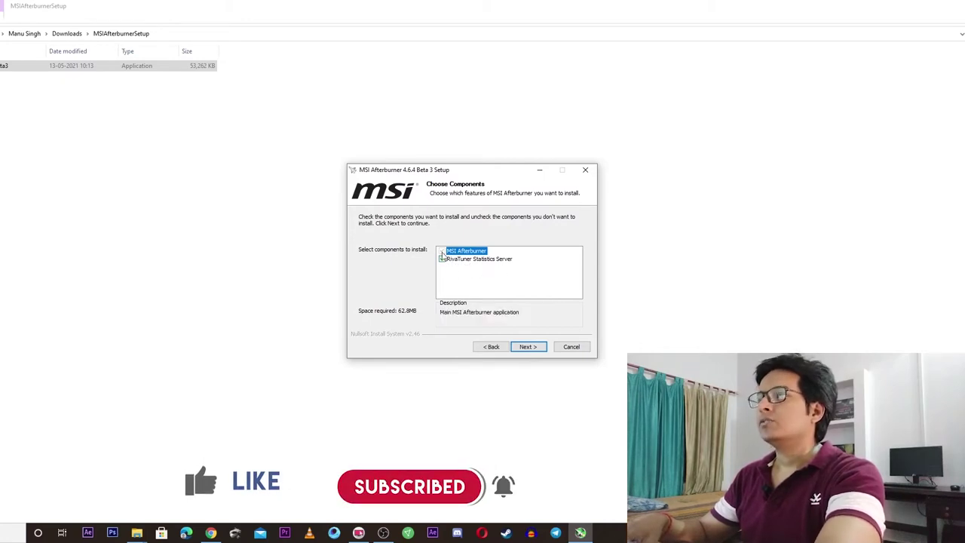
{"action": "left_click", "coordinate": [441, 259]}
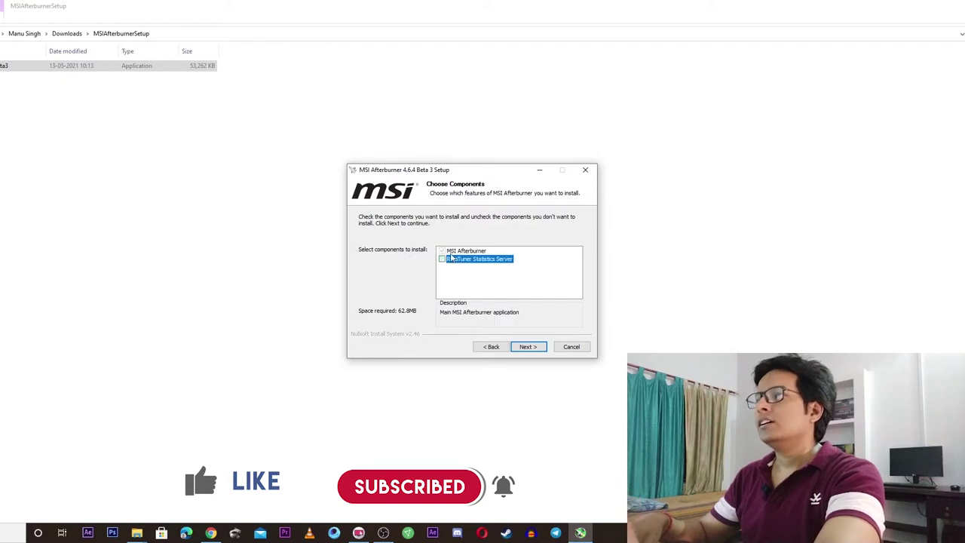
{"action": "left_click", "coordinate": [451, 252]}
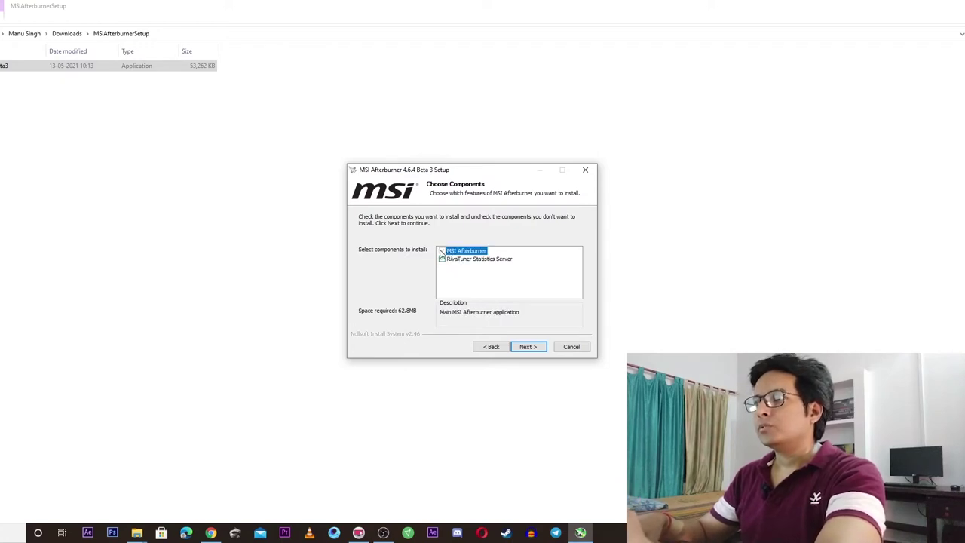
{"action": "left_click", "coordinate": [441, 259]}
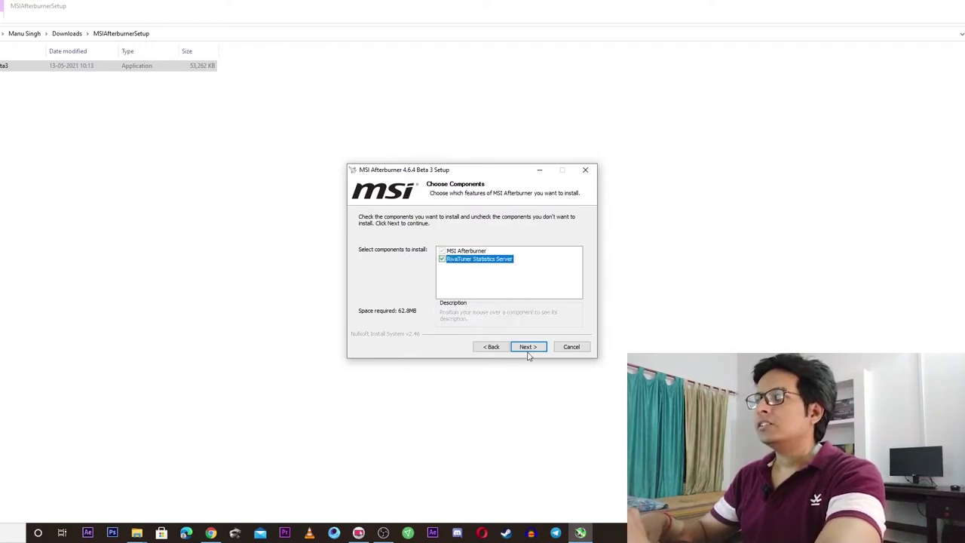
{"action": "key", "text": "Up"}
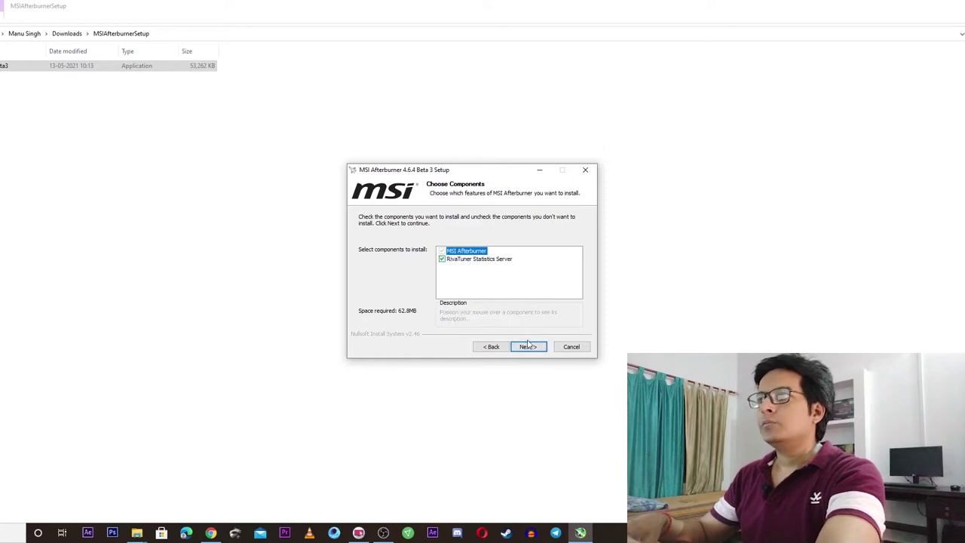
{"action": "left_click", "coordinate": [528, 348]}
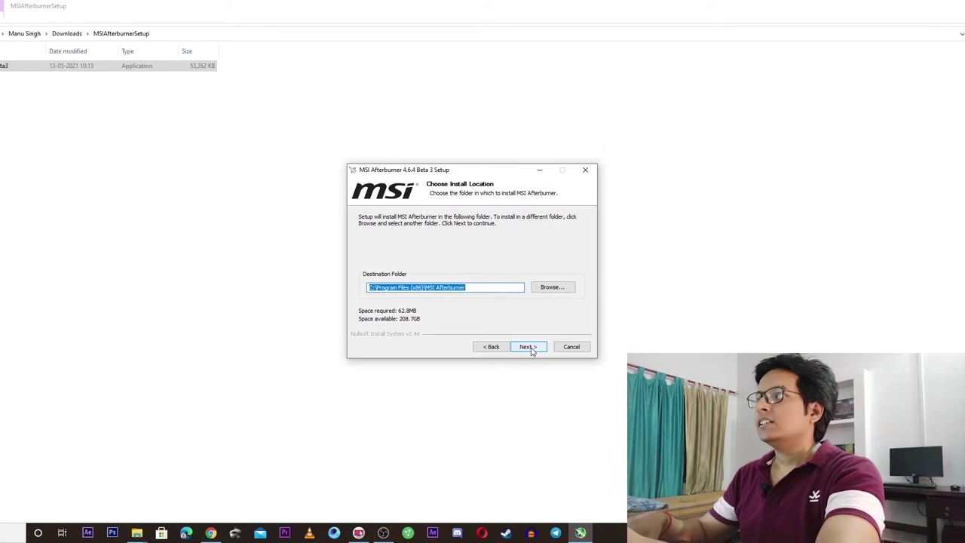
Install MSI Afterburner in the default C:\Program Files (x86)\MSI Afterburner folder with the default MSI Afterburner Start menu folder.
{"action": "left_click", "coordinate": [527, 347]}
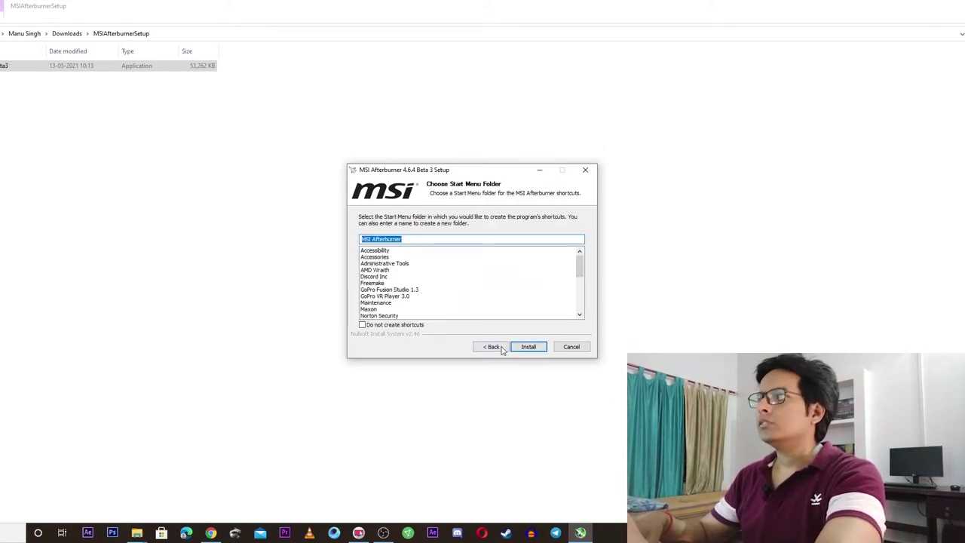
{"action": "left_click", "coordinate": [528, 347]}
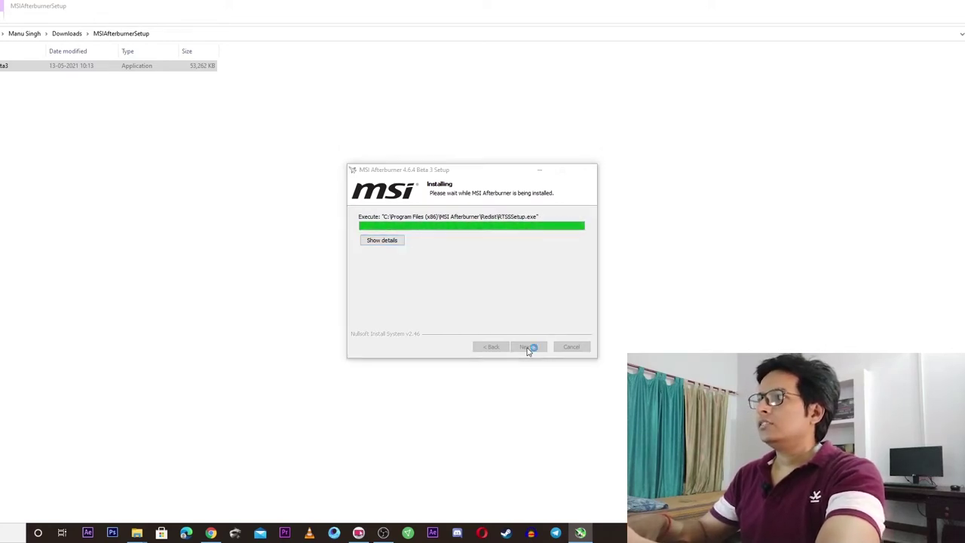
Start the RivaTuner Statistics Server setup in English and accept the terms of its license agreement.
{"action": "left_click", "coordinate": [474, 292]}
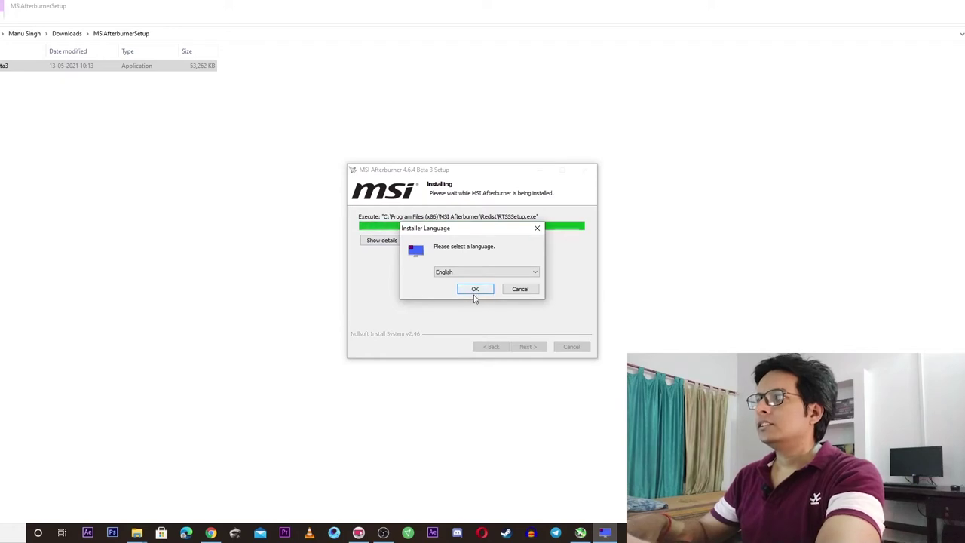
{"action": "left_click", "coordinate": [475, 290]}
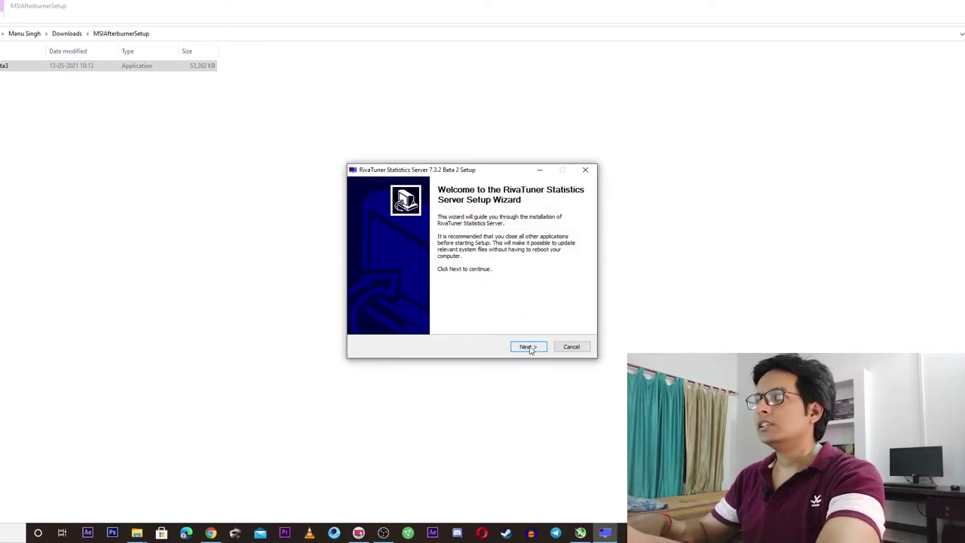
{"action": "left_click", "coordinate": [529, 346]}
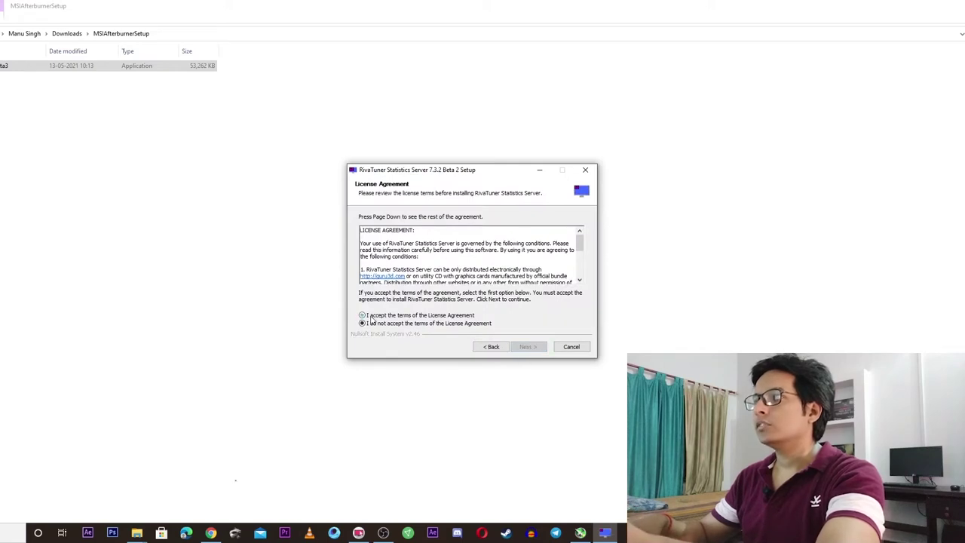
{"action": "left_click", "coordinate": [370, 316]}
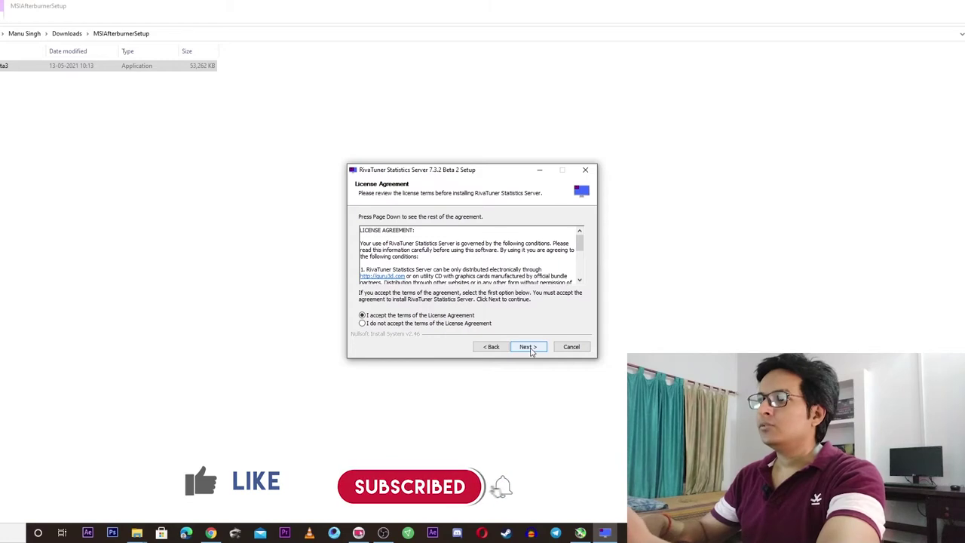
{"action": "left_click", "coordinate": [528, 347]}
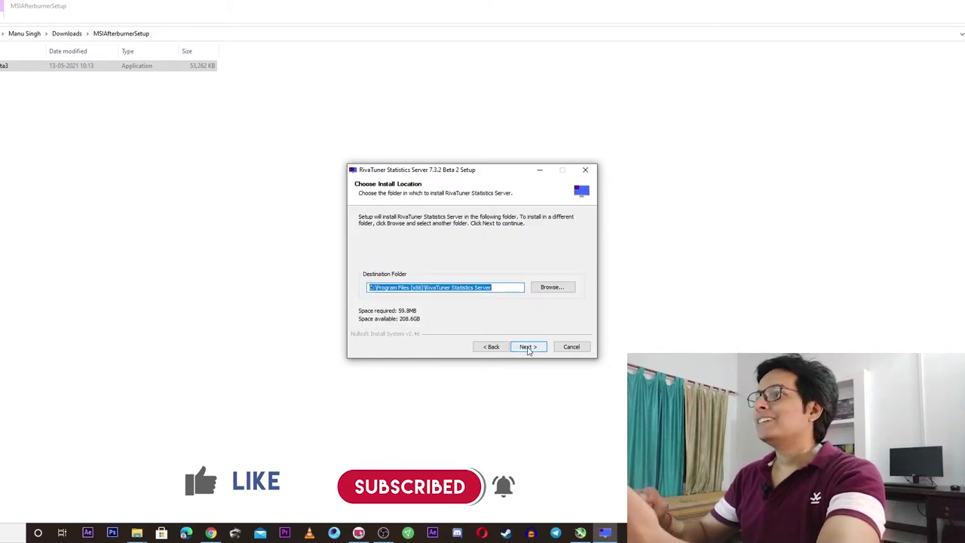
Install RivaTuner Statistics Server in its default destination and Start menu folders and finish its setup.
{"action": "left_click", "coordinate": [528, 346]}
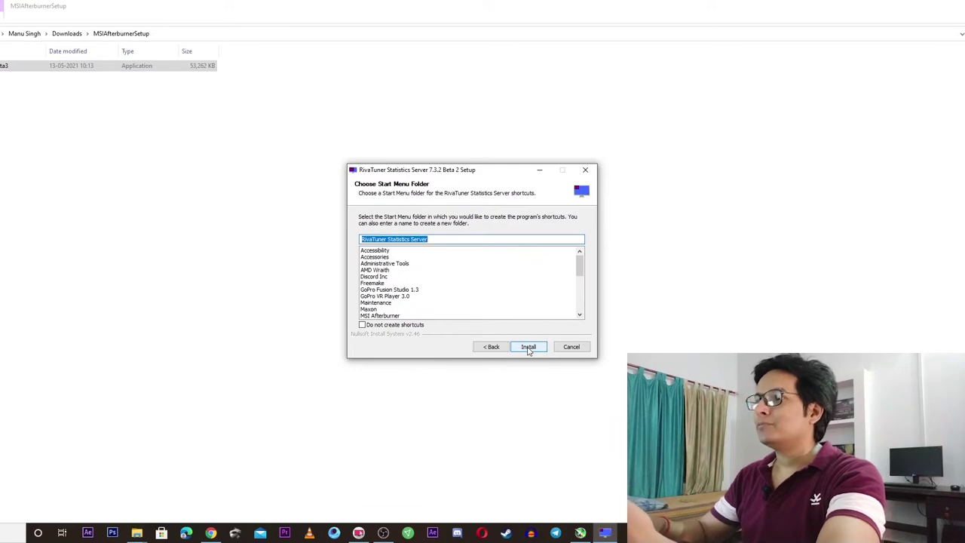
{"action": "left_click", "coordinate": [529, 348]}
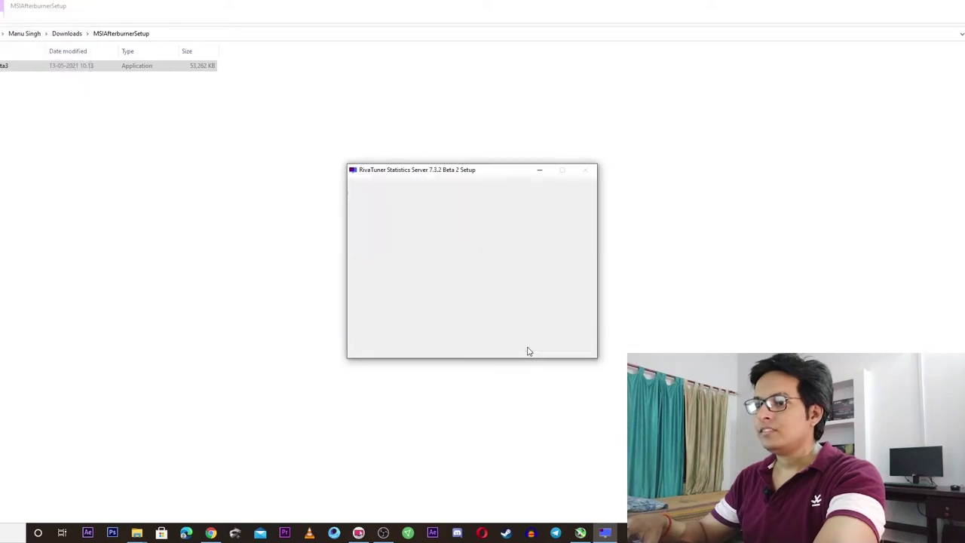
{"action": "left_click", "coordinate": [528, 347]}
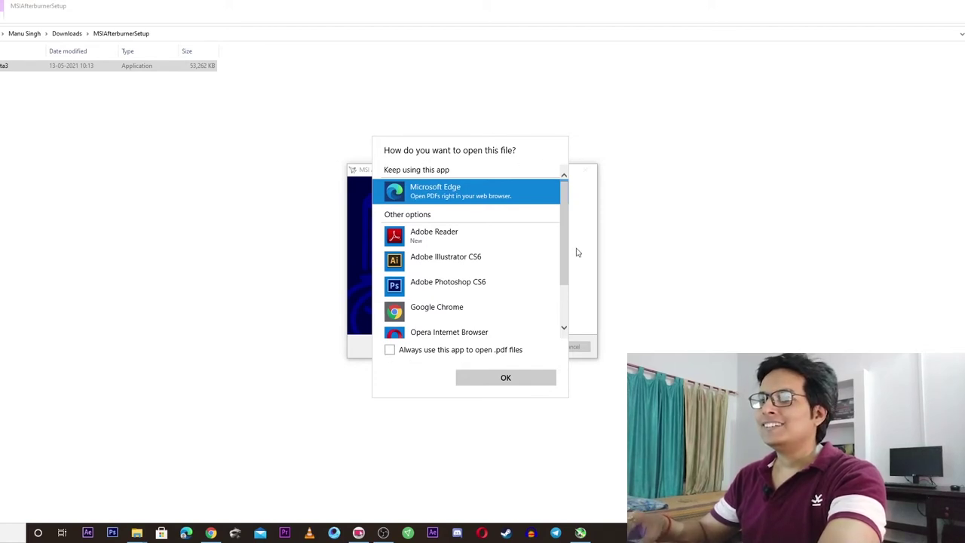
Finish the MSI Afterburner setup, running the program and showing the readme in Microsoft Edge.
{"action": "left_click", "coordinate": [498, 379]}
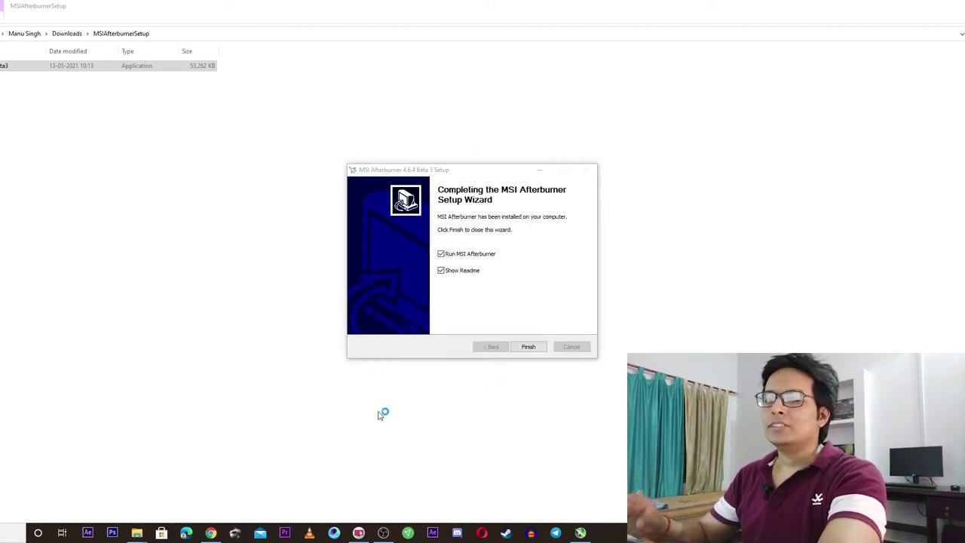
{"action": "left_click", "coordinate": [519, 349]}
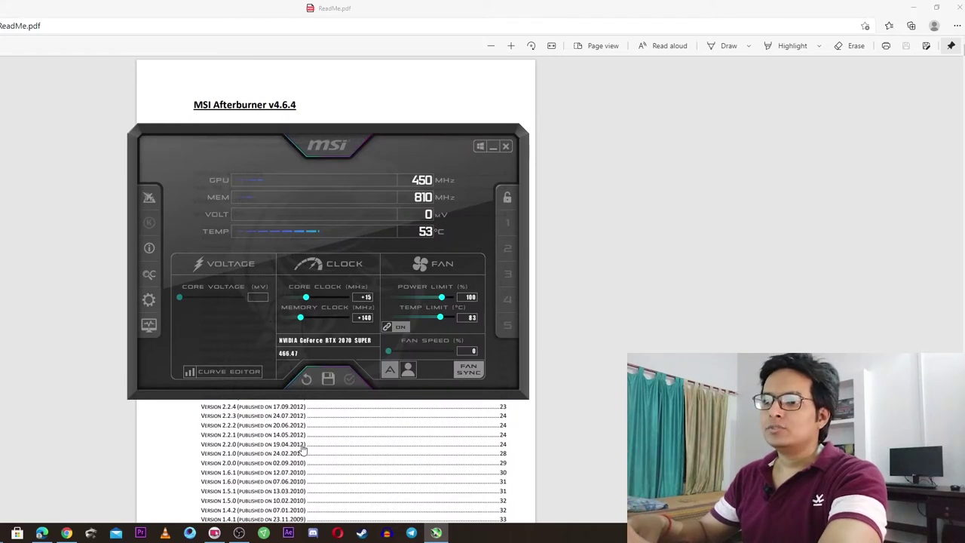
Look through the MSI Afterburner ReadMe.pdf, including its contents, features and revision history.
{"action": "left_click", "coordinate": [601, 393]}
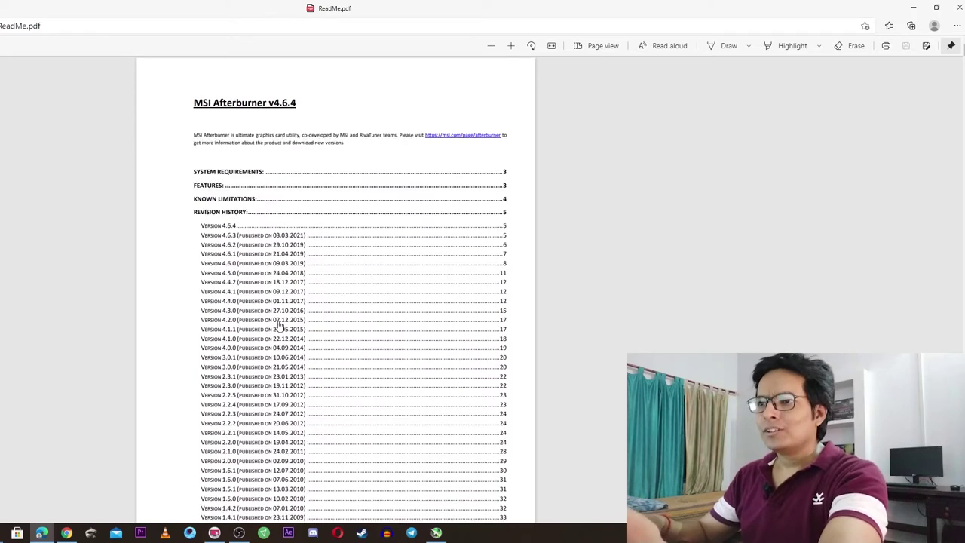
{"action": "scroll", "coordinate": [279, 332], "scroll_direction": "down", "scroll_amount": 3}
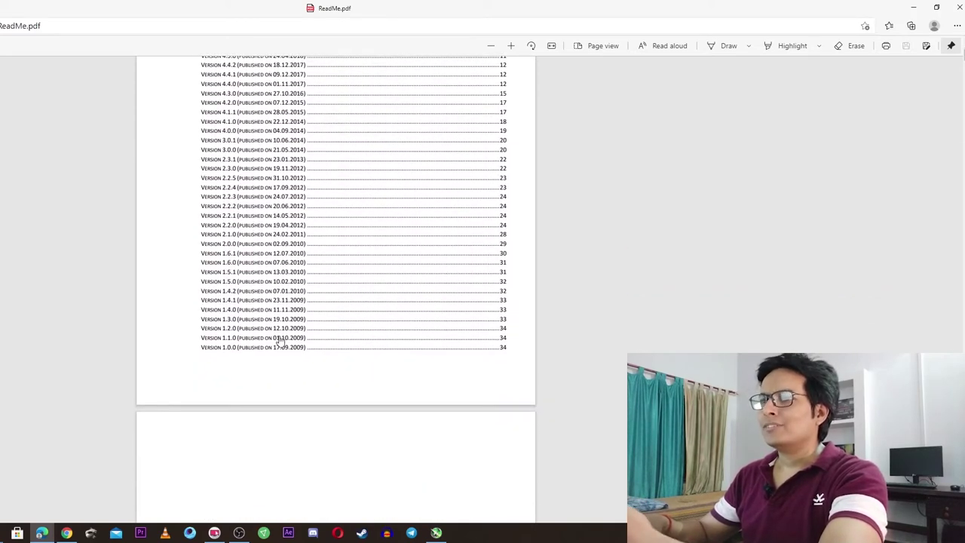
{"action": "scroll", "coordinate": [296, 363], "scroll_direction": "up", "scroll_amount": 3}
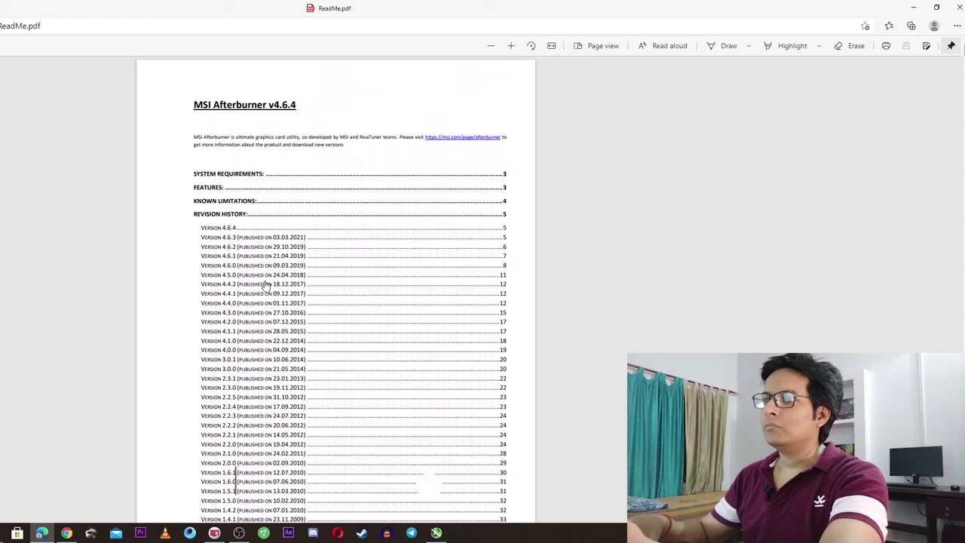
{"action": "scroll", "coordinate": [265, 286], "scroll_direction": "down", "scroll_amount": 10}
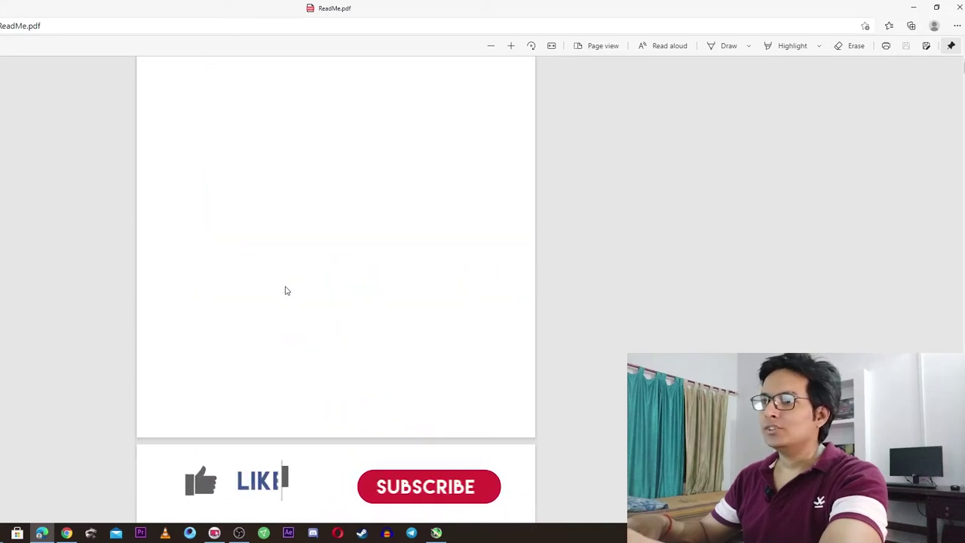
{"action": "scroll", "coordinate": [295, 308], "scroll_direction": "down", "scroll_amount": 5}
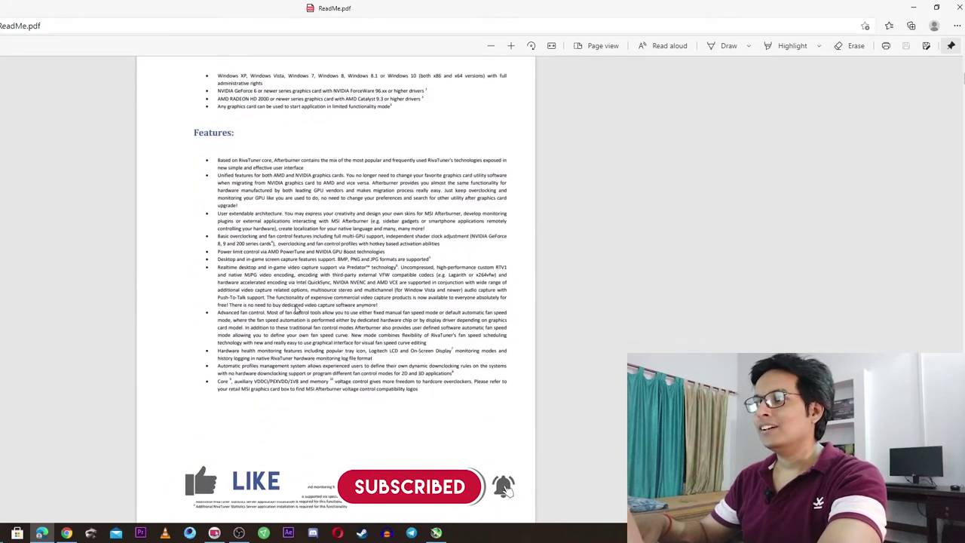
{"action": "scroll", "coordinate": [296, 309], "scroll_direction": "down", "scroll_amount": 1}
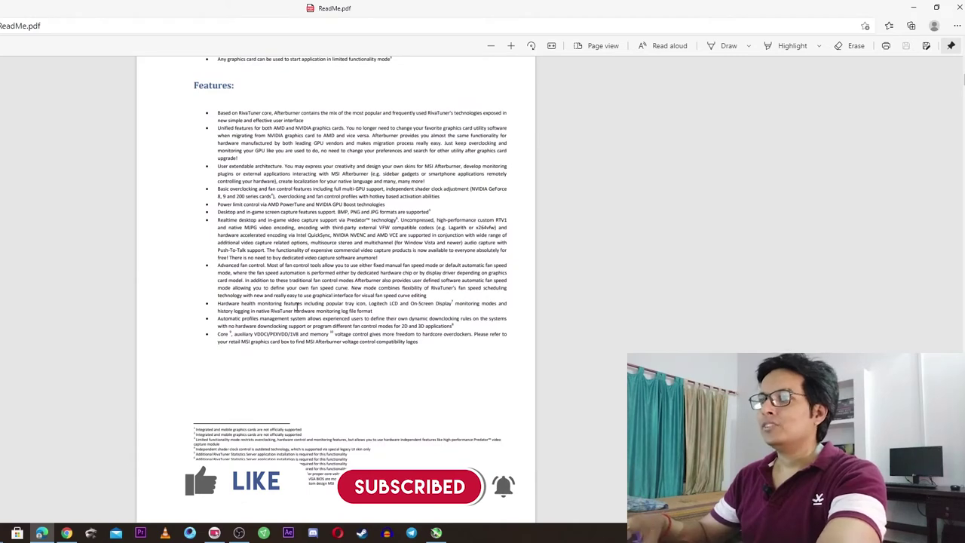
{"action": "scroll", "coordinate": [297, 309], "scroll_direction": "down", "scroll_amount": 8}
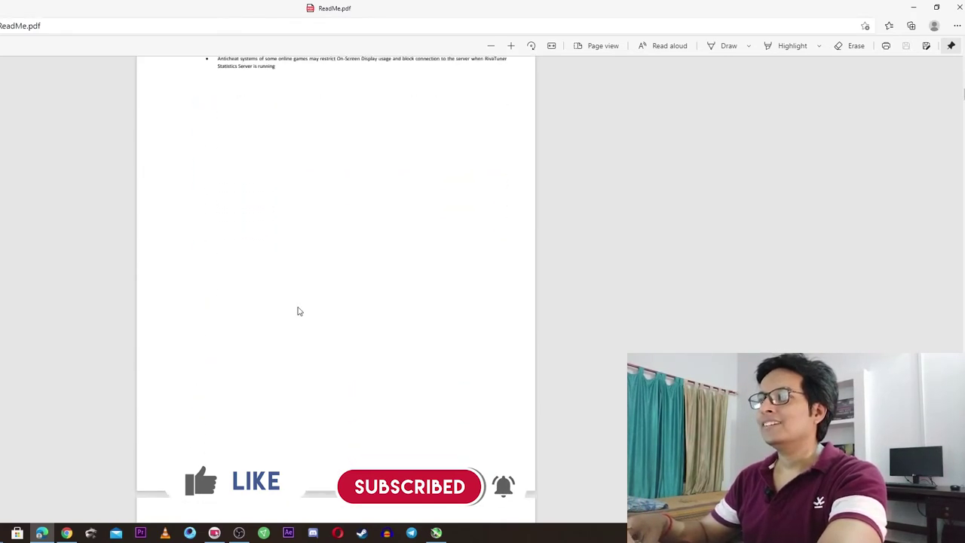
{"action": "scroll", "coordinate": [298, 311], "scroll_direction": "down", "scroll_amount": 8}
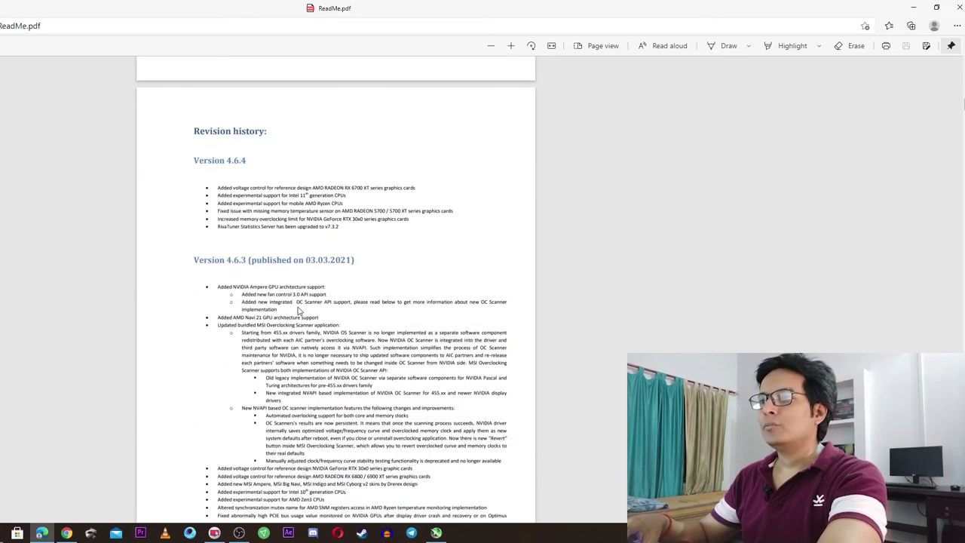
{"action": "scroll", "coordinate": [297, 311], "scroll_direction": "down", "scroll_amount": 8}
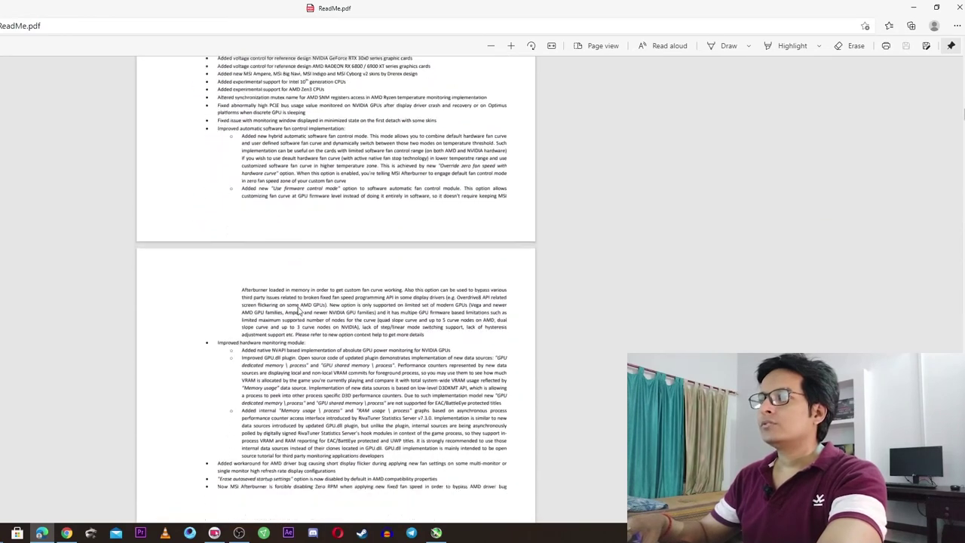
{"action": "scroll", "coordinate": [298, 311], "scroll_direction": "down", "scroll_amount": 8}
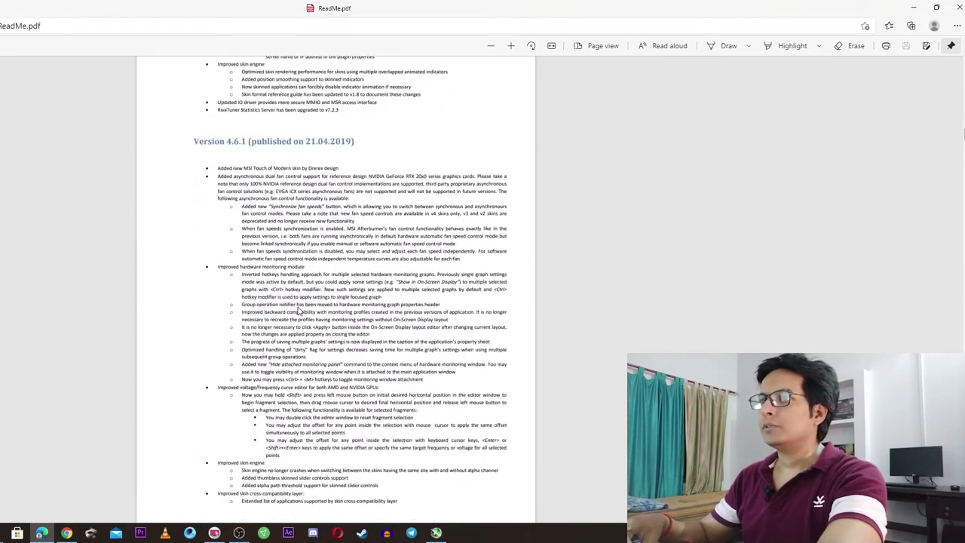
{"action": "scroll", "coordinate": [298, 311], "scroll_direction": "down", "scroll_amount": 8}
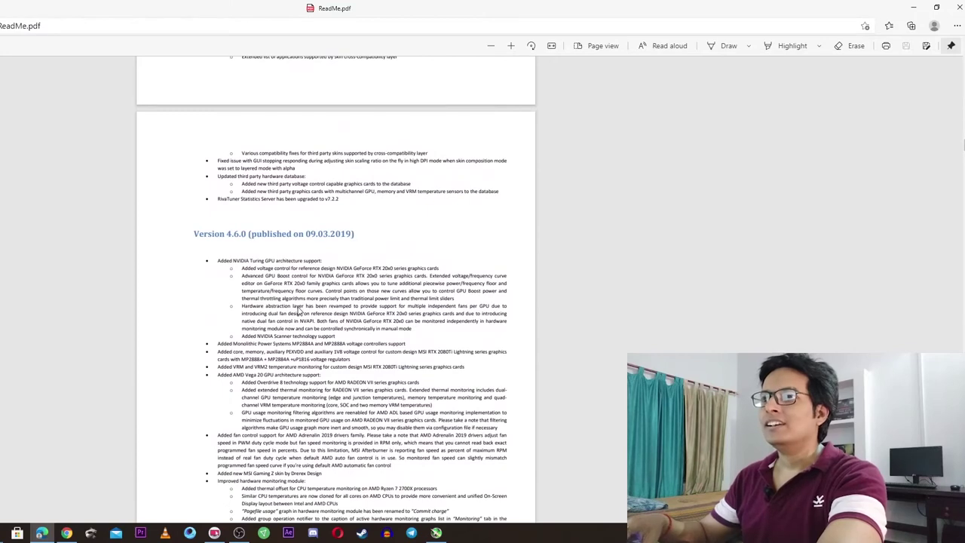
{"action": "scroll", "coordinate": [297, 310], "scroll_direction": "down", "scroll_amount": 5}
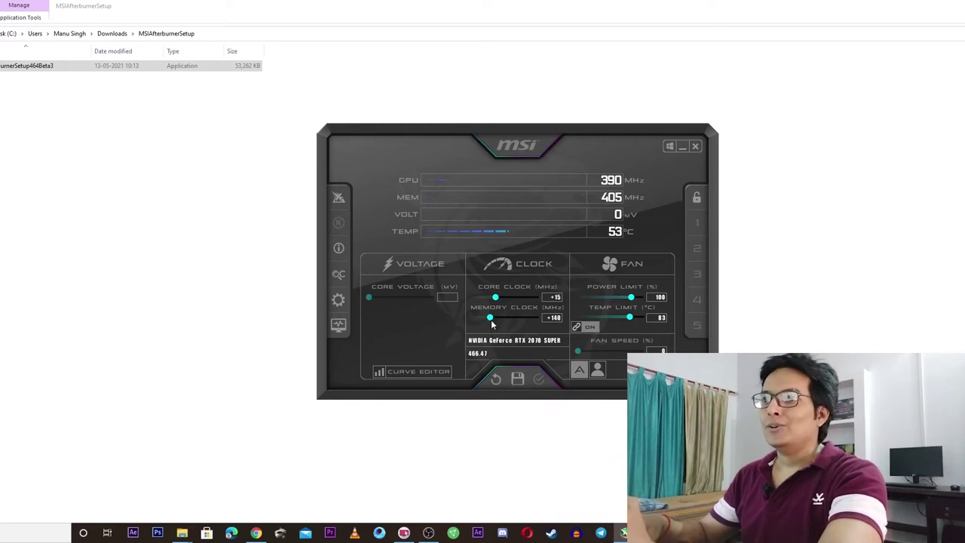
Look through the General, Monitoring, On-Screen Display, Benchmark, Screen capture and User Interface settings in the MSI Afterburner properties.
{"action": "left_click", "coordinate": [339, 299]}
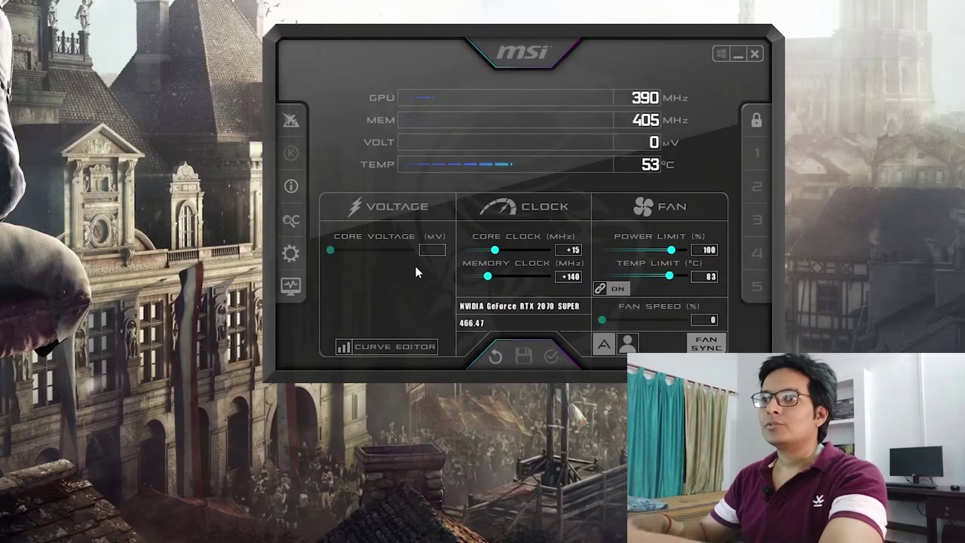
{"action": "left_click", "coordinate": [291, 254]}
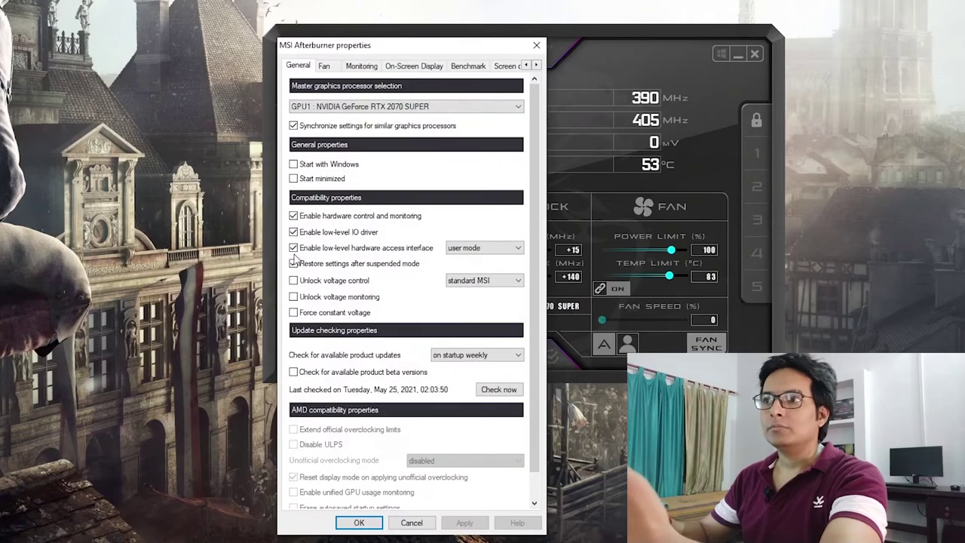
{"action": "left_click", "coordinate": [361, 66]}
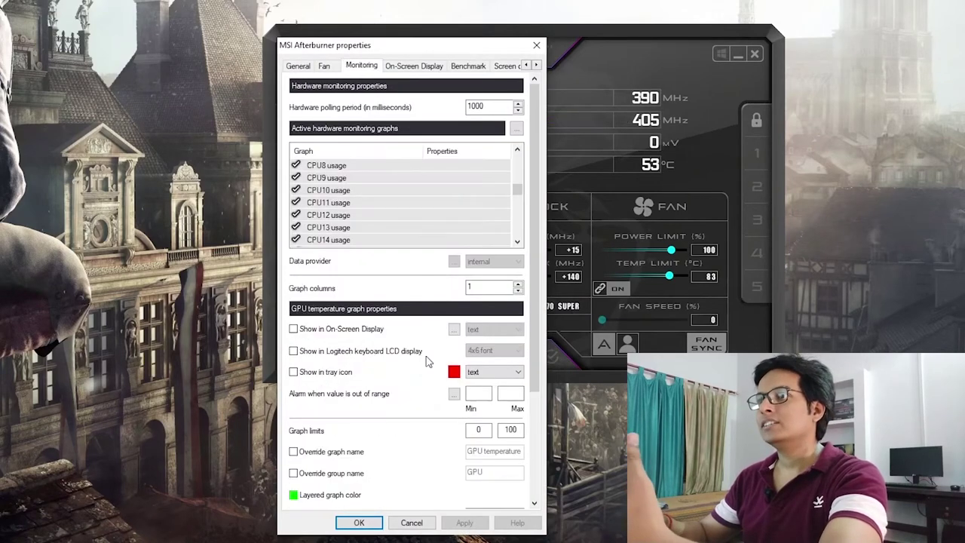
{"action": "left_click", "coordinate": [411, 66]}
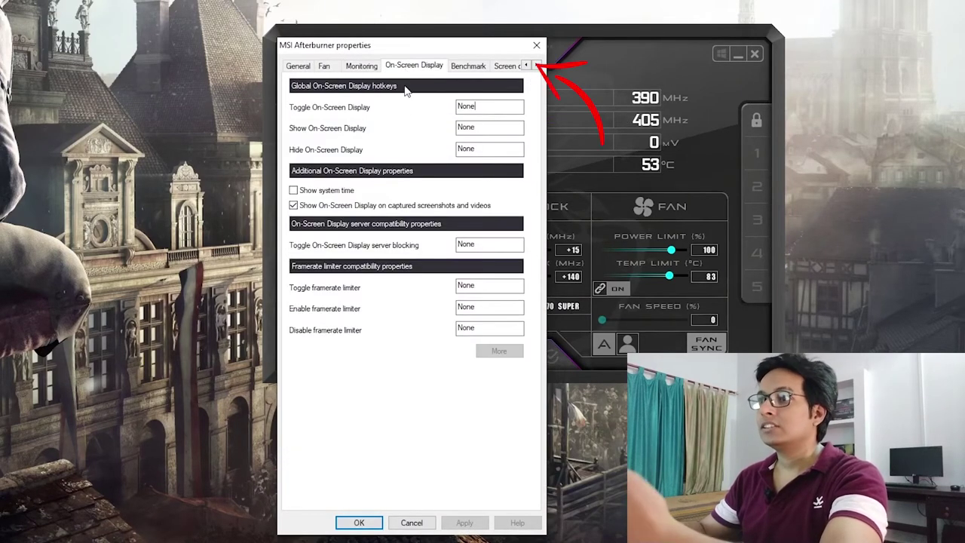
{"action": "left_click", "coordinate": [461, 67]}
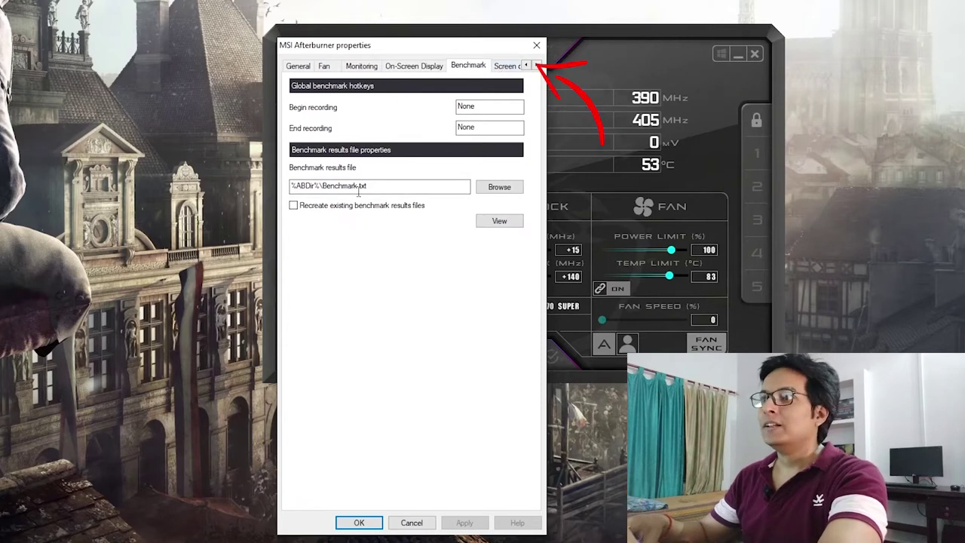
{"action": "left_click", "coordinate": [507, 65]}
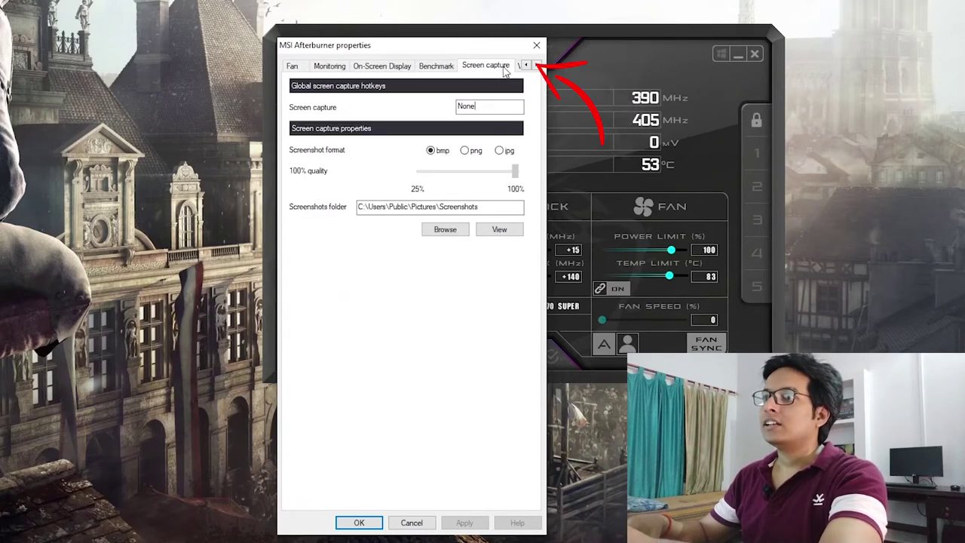
{"action": "left_click", "coordinate": [536, 66]}
{"action": "left_click", "coordinate": [535, 65]}
{"action": "left_click", "coordinate": [536, 66]}
{"action": "left_click", "coordinate": [480, 66]}
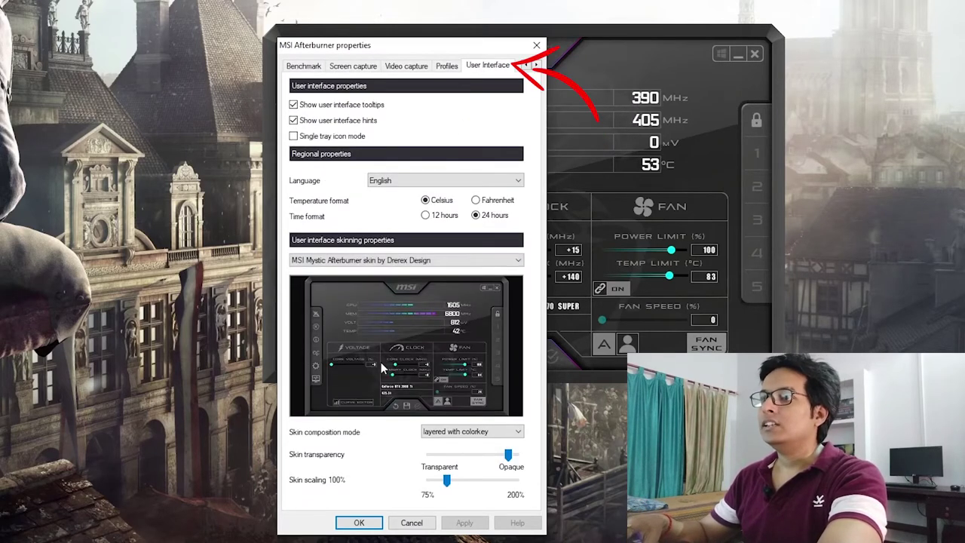
Preview the MSI Ampere, Default MSI Afterburner v3 and MSI Cyborg White skins for the user interface.
{"action": "left_click", "coordinate": [468, 260]}
{"action": "left_click", "coordinate": [375, 315]}
{"action": "left_click", "coordinate": [468, 260]}
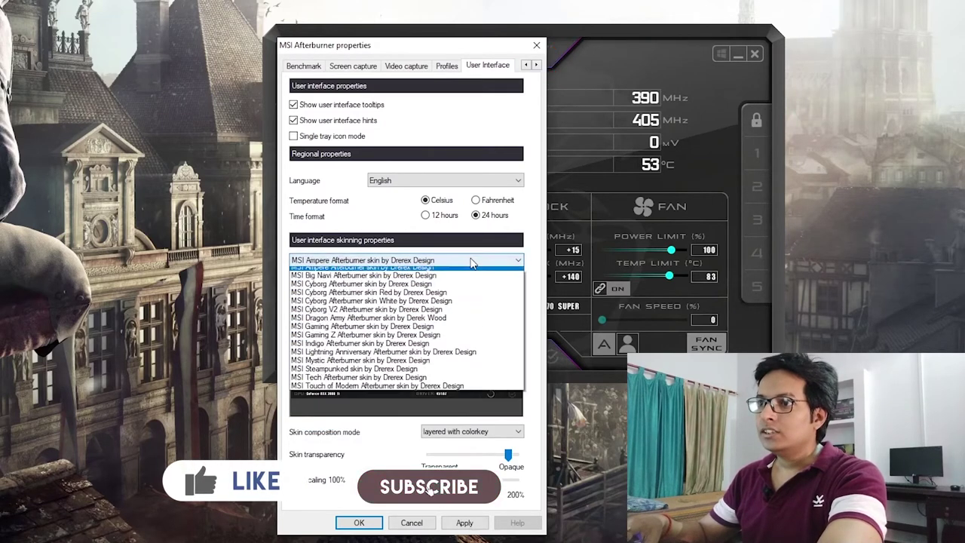
{"action": "left_click", "coordinate": [445, 265]}
{"action": "left_click", "coordinate": [445, 261]}
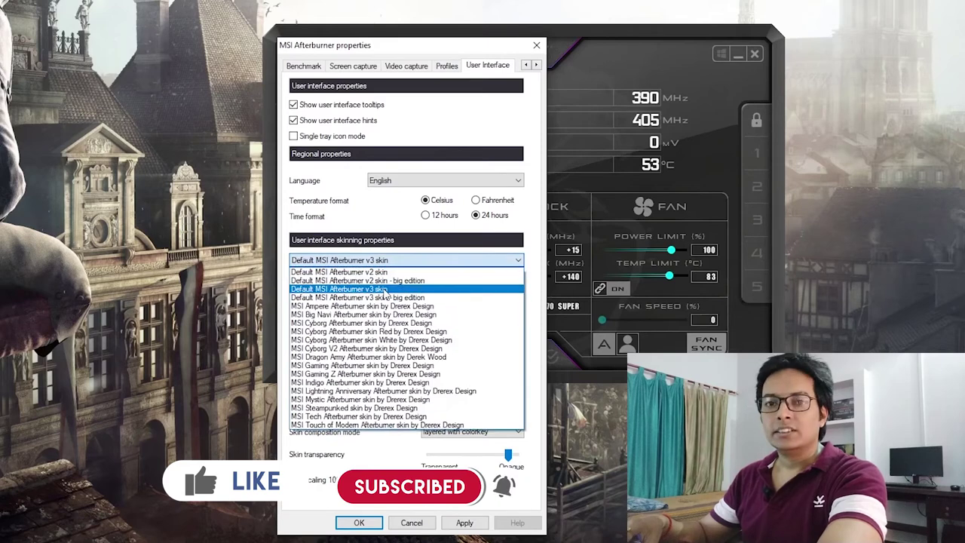
{"action": "left_click", "coordinate": [447, 260]}
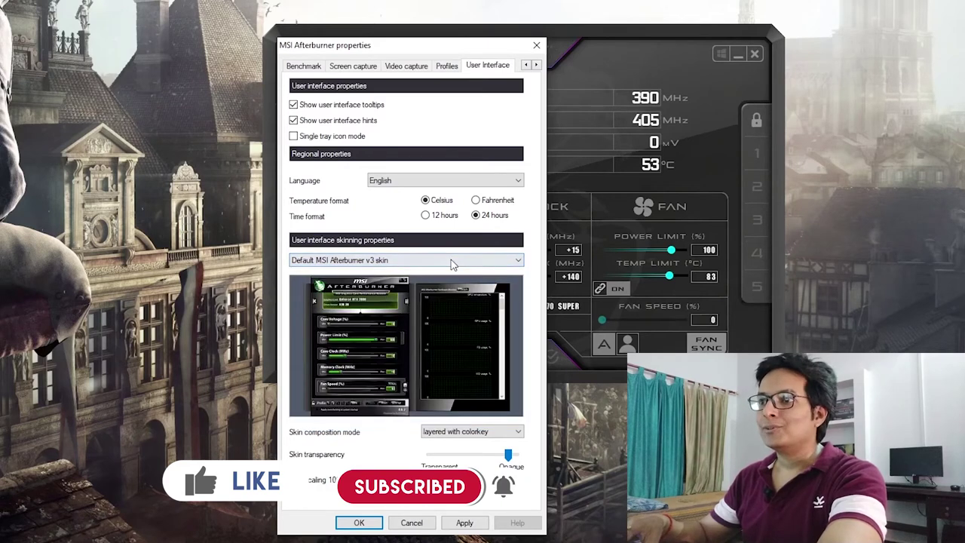
{"action": "left_click", "coordinate": [452, 262]}
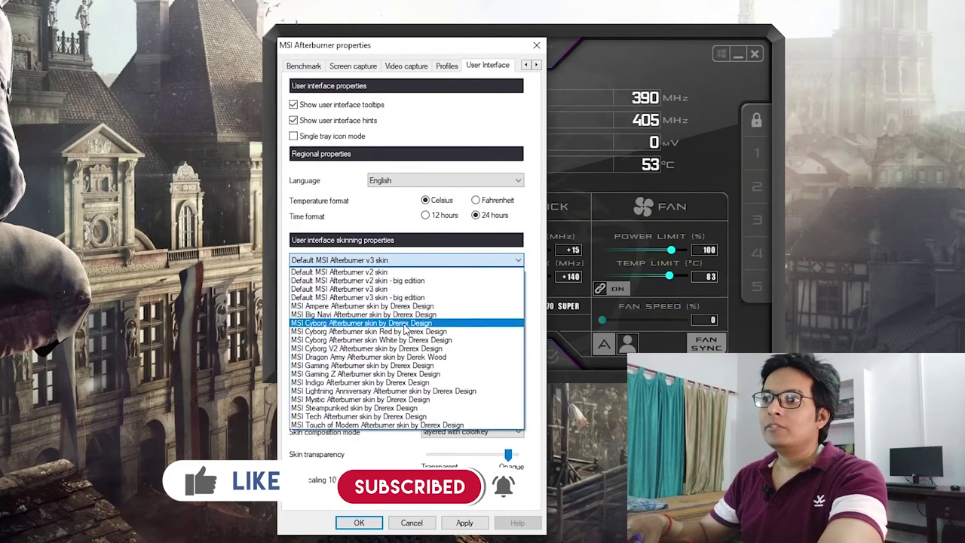
{"action": "left_click", "coordinate": [386, 340]}
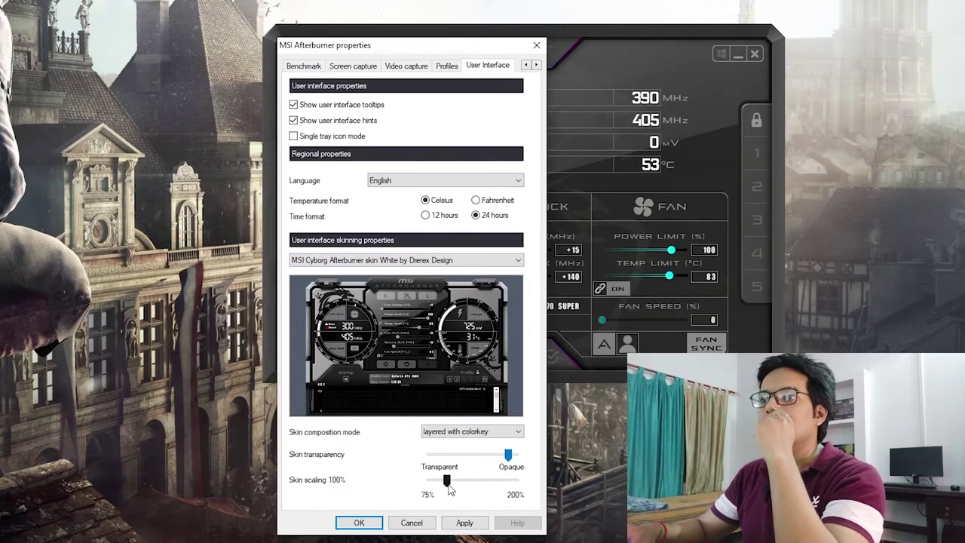
Set the skin scaling to 111% and the skin transparency to fully opaque.
{"action": "mouse_move", "coordinate": [447, 481]}
{"action": "left_mouse_down"}
{"action": "mouse_move", "coordinate": [490, 485]}
{"action": "mouse_move", "coordinate": [456, 484]}
{"action": "left_mouse_up"}
{"action": "left_click_drag", "start_coordinate": [508, 455], "coordinate": [530, 459]}
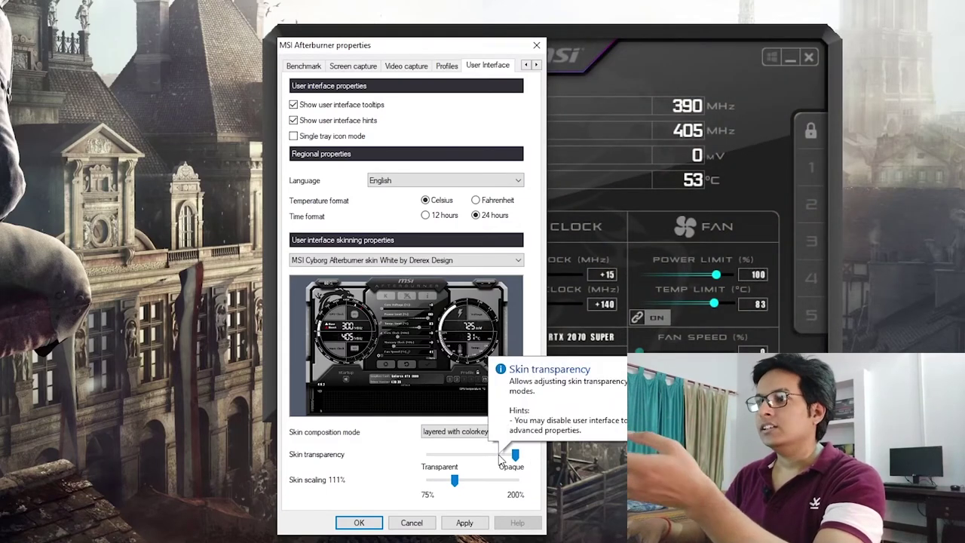
{"action": "left_click", "coordinate": [510, 456]}
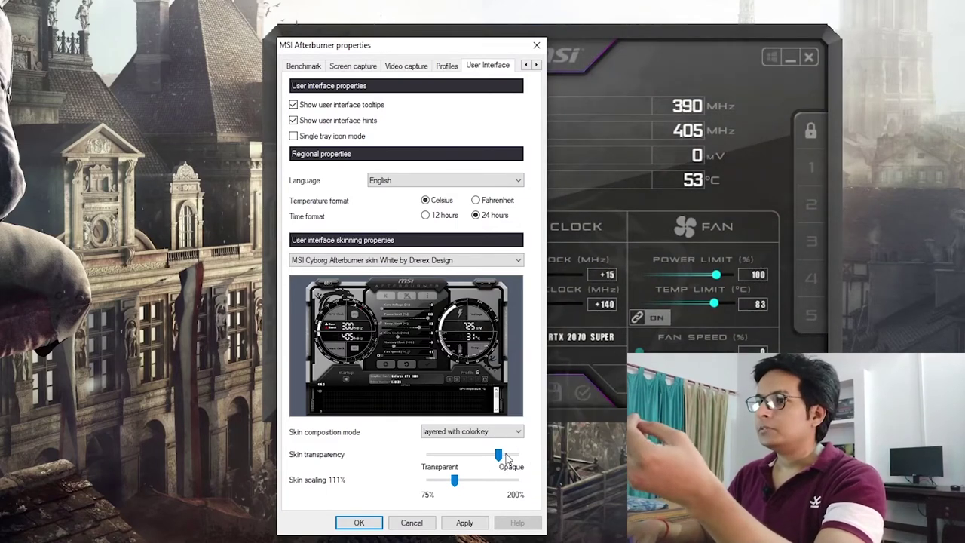
{"action": "left_click", "coordinate": [507, 457]}
Compare the Red, White and standard versions of the MSI Cyborg Afterburner skin by Drerex Design in the skin preview.
{"action": "left_click", "coordinate": [494, 261]}
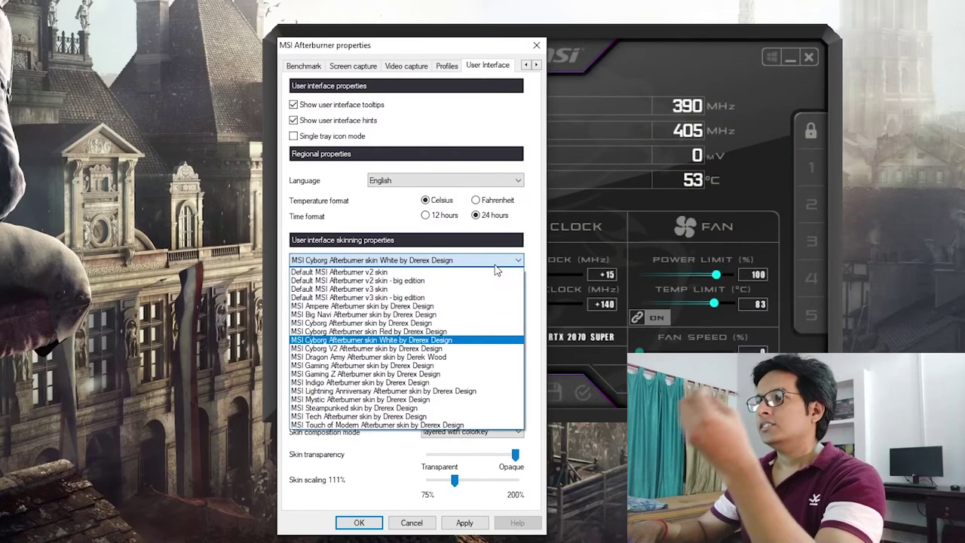
{"action": "left_click", "coordinate": [398, 336]}
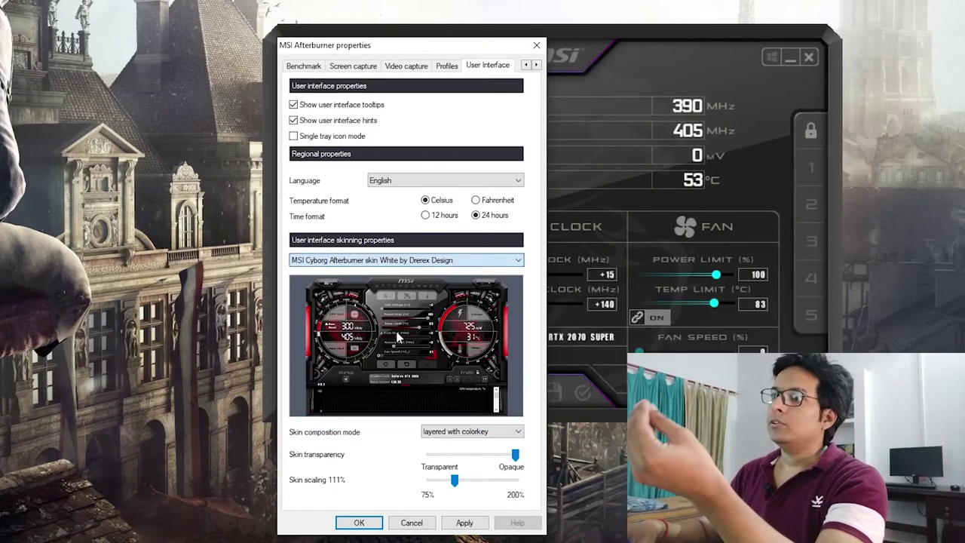
{"action": "left_click", "coordinate": [463, 261]}
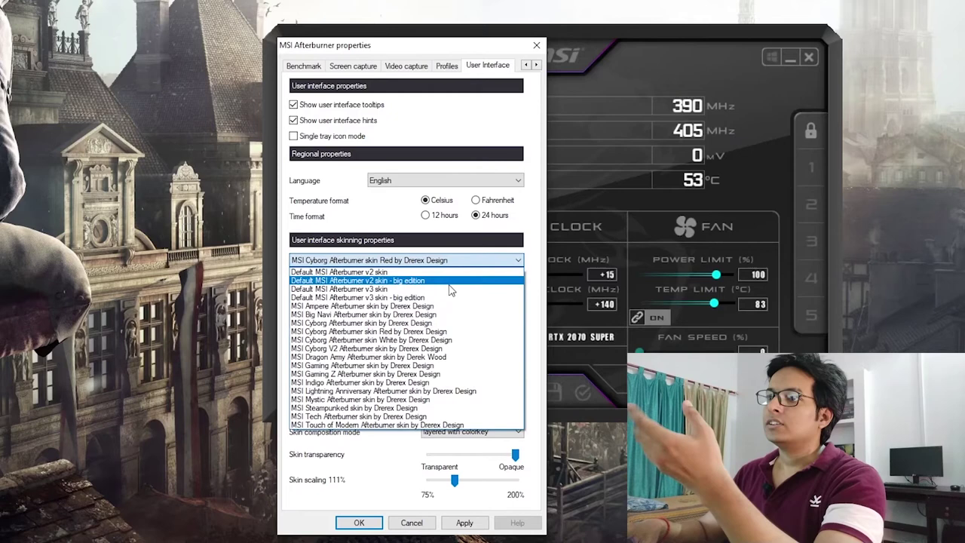
{"action": "left_click", "coordinate": [431, 341]}
{"action": "left_click", "coordinate": [460, 264]}
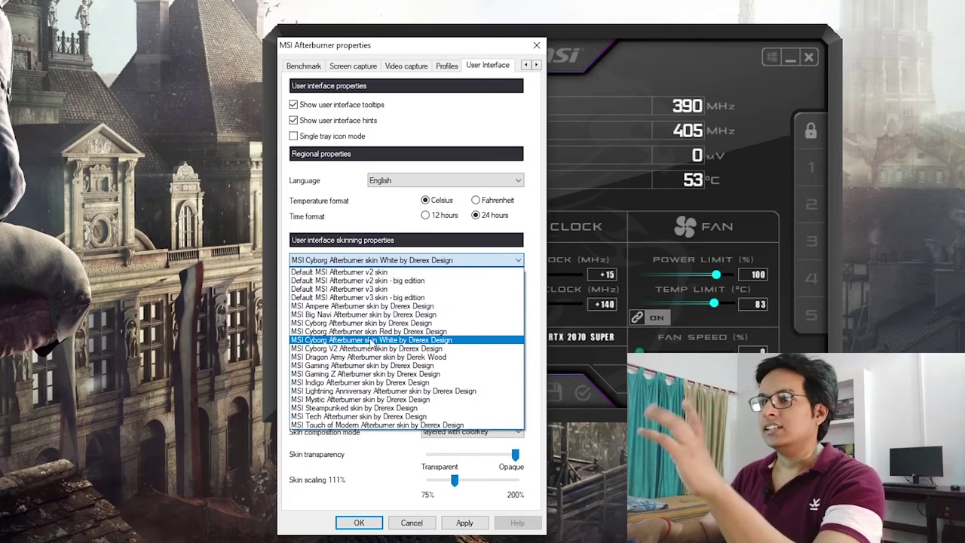
{"action": "key", "text": "Up"}
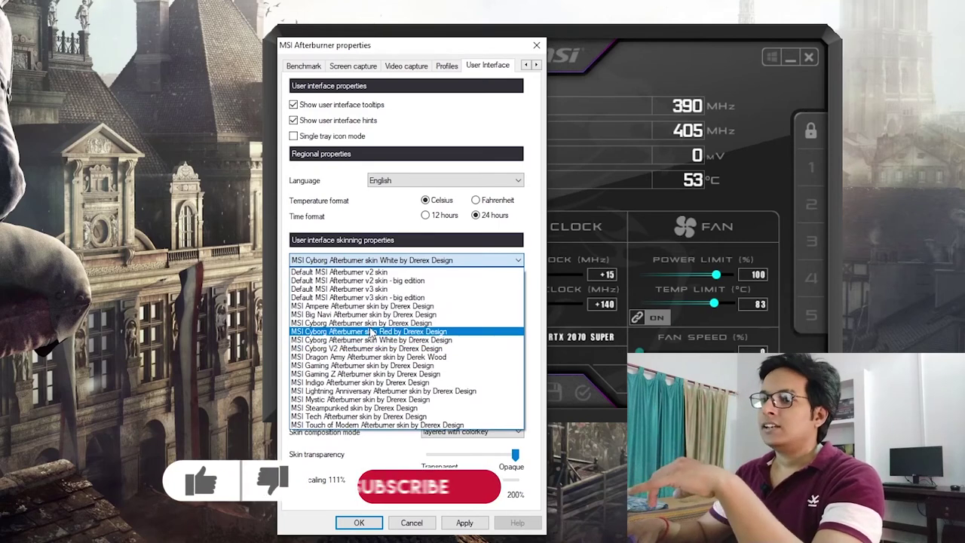
{"action": "left_click", "coordinate": [371, 324]}
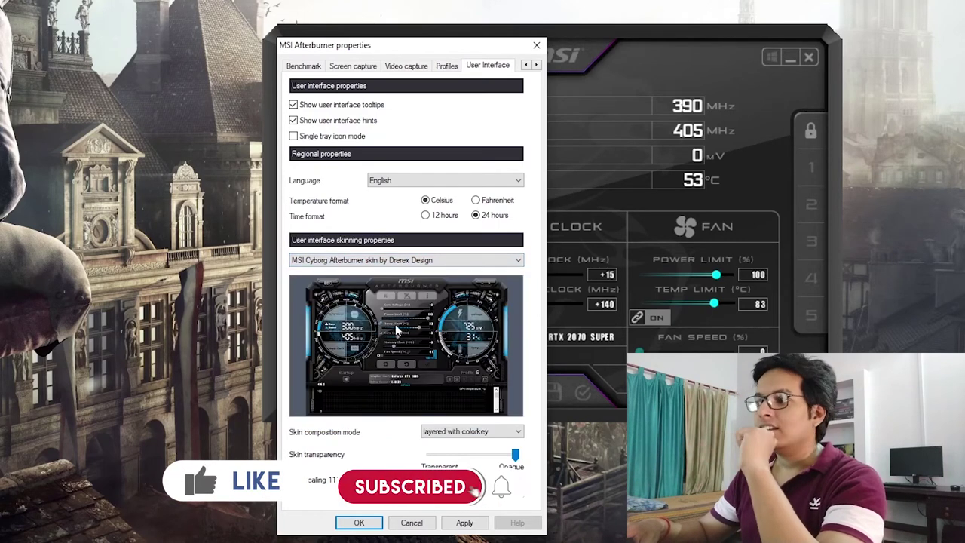
Apply the MSI Cyborg Afterburner skin Red by Drerex Design and close the properties.
{"action": "left_click", "coordinate": [485, 259]}
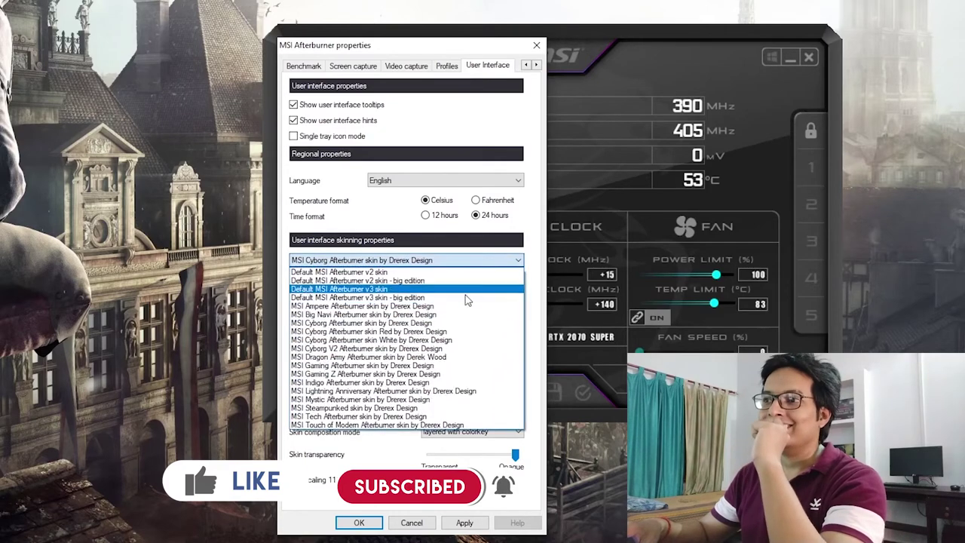
{"action": "left_click", "coordinate": [443, 333]}
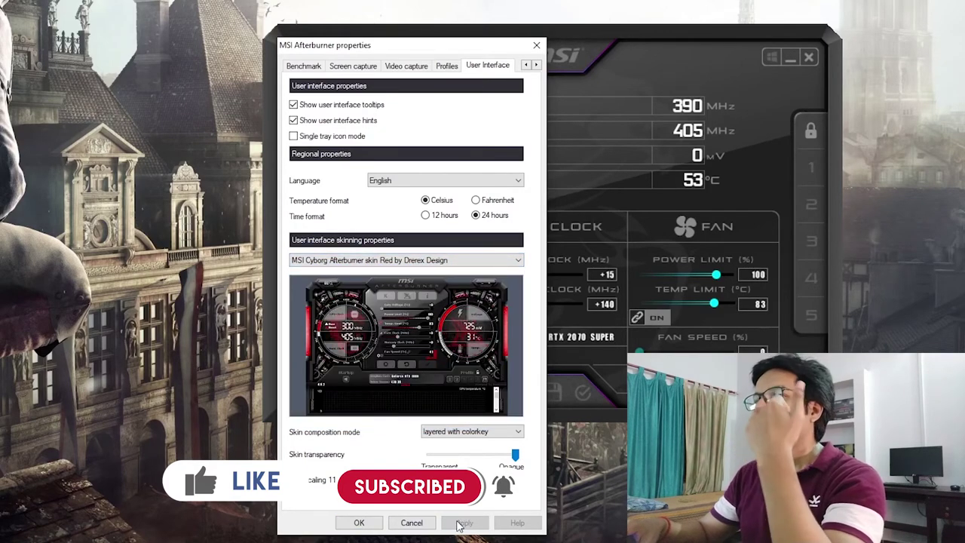
{"action": "left_click", "coordinate": [460, 522]}
{"action": "left_click", "coordinate": [348, 528]}
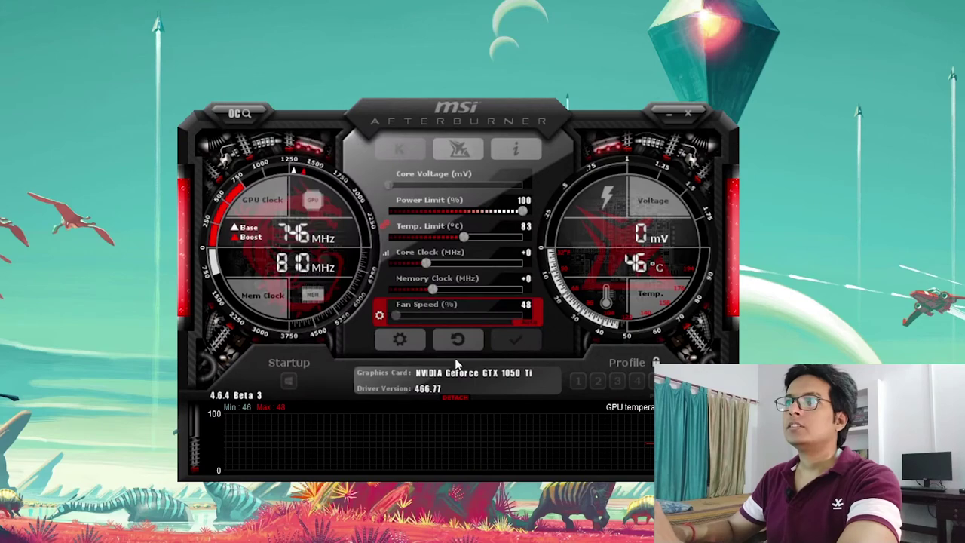
In the hardware monitoring properties, keep the GPU temperature graph active and show it in the On-Screen Display.
{"action": "left_click", "coordinate": [413, 342]}
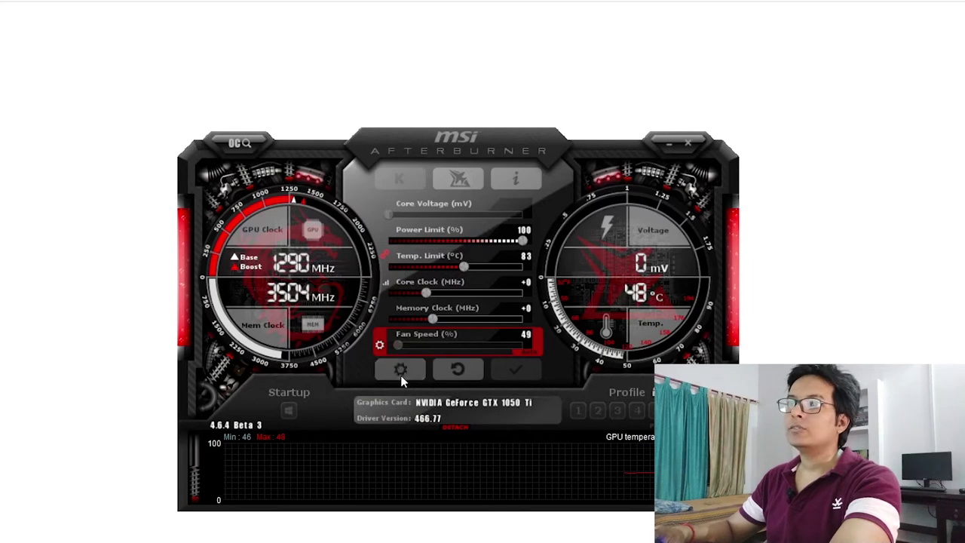
{"action": "left_click", "coordinate": [400, 369]}
{"action": "left_click", "coordinate": [265, 164]}
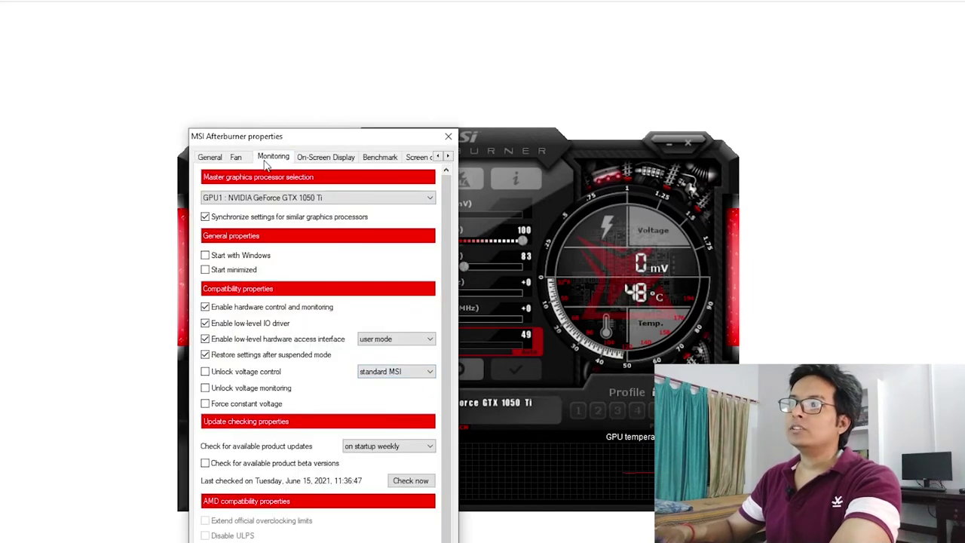
{"action": "left_click_drag", "start_coordinate": [349, 140], "coordinate": [520, 34]}
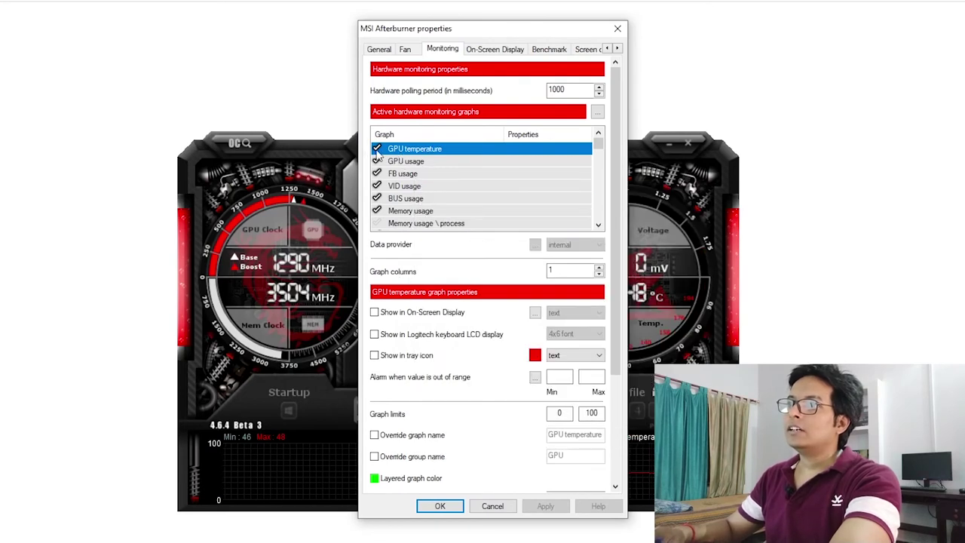
{"action": "left_click", "coordinate": [377, 149]}
{"action": "left_click", "coordinate": [377, 149]}
{"action": "left_click", "coordinate": [377, 150]}
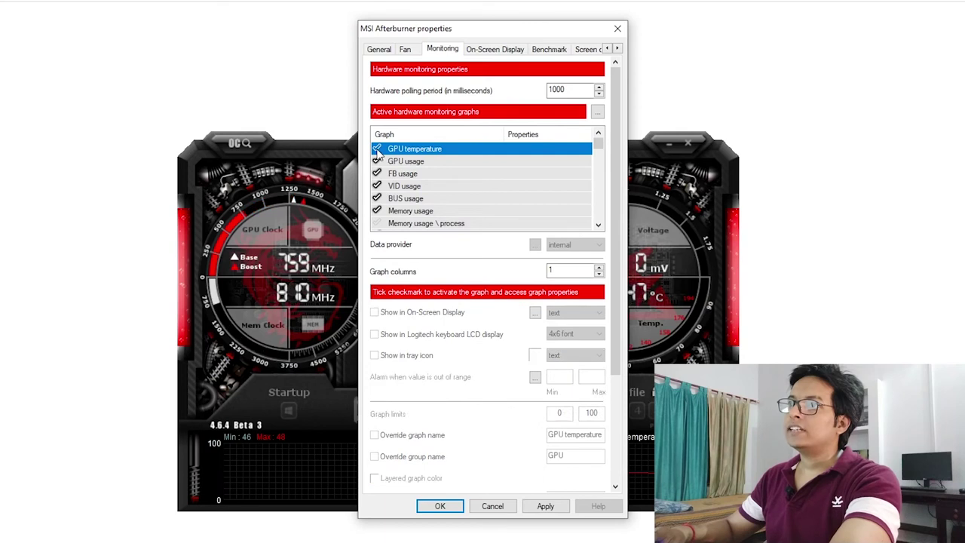
{"action": "left_click", "coordinate": [377, 149]}
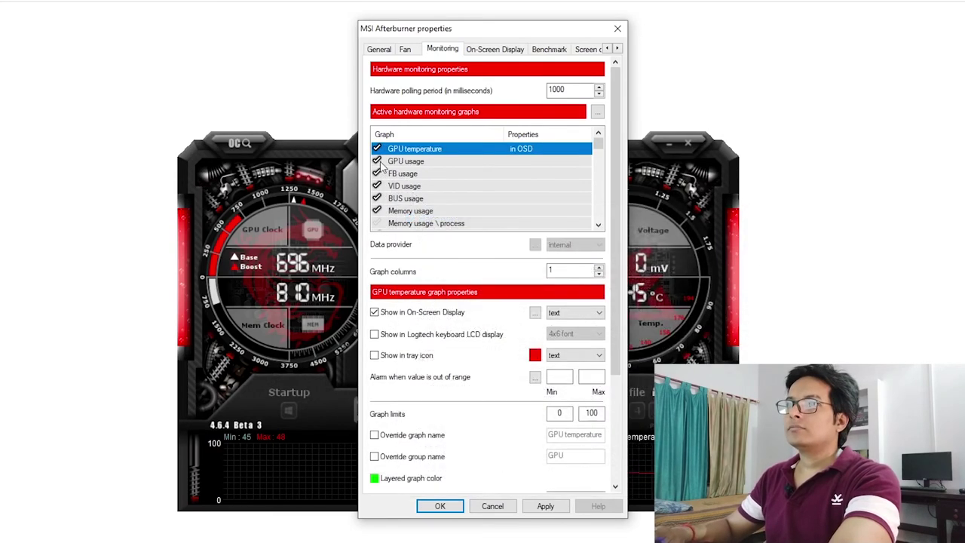
Show GPU usage, FB usage, VID usage and BUS usage in the On-Screen Display, and select the Memory usage graph.
{"action": "left_click", "coordinate": [399, 162]}
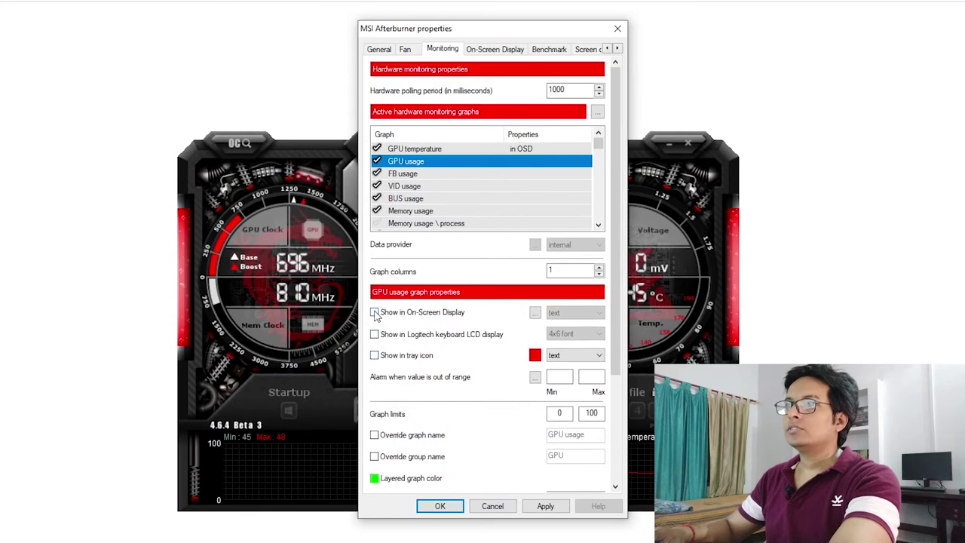
{"action": "left_click", "coordinate": [397, 176]}
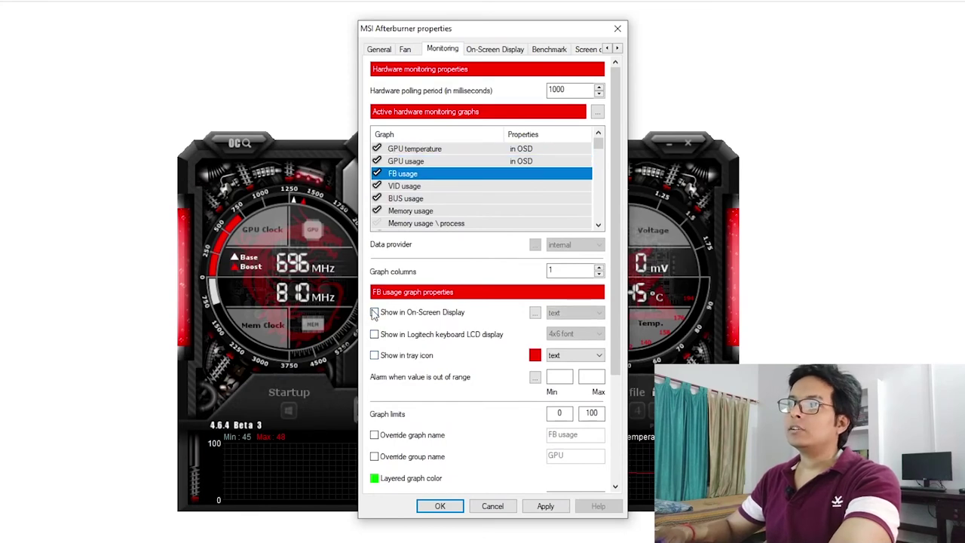
{"action": "left_click", "coordinate": [520, 186]}
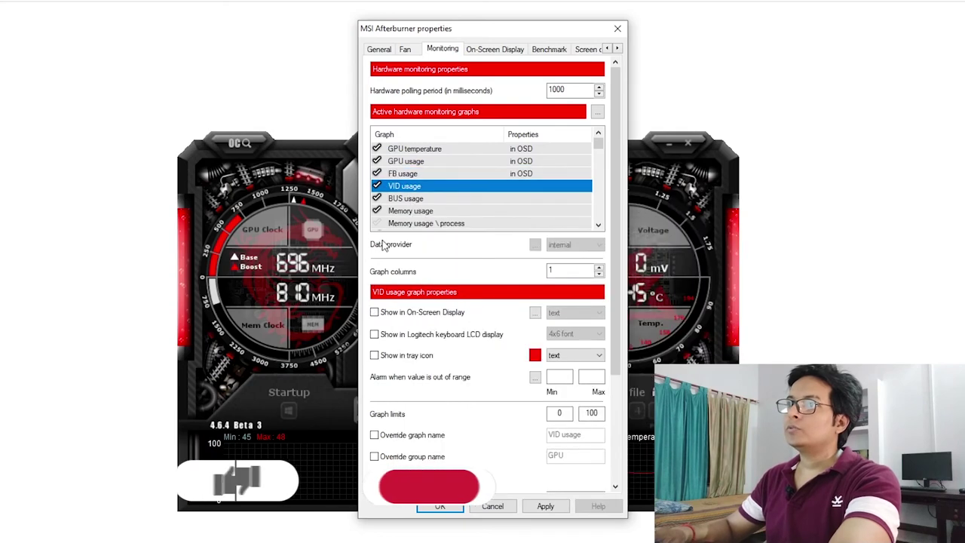
{"action": "left_click", "coordinate": [374, 311]}
{"action": "scroll", "coordinate": [467, 196], "scroll_direction": "down", "scroll_amount": 1}
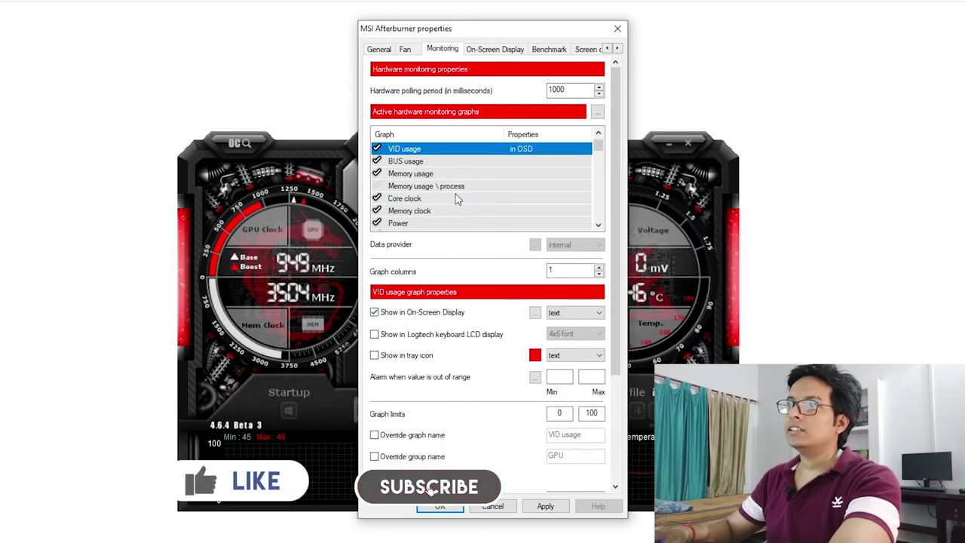
{"action": "left_click", "coordinate": [406, 161]}
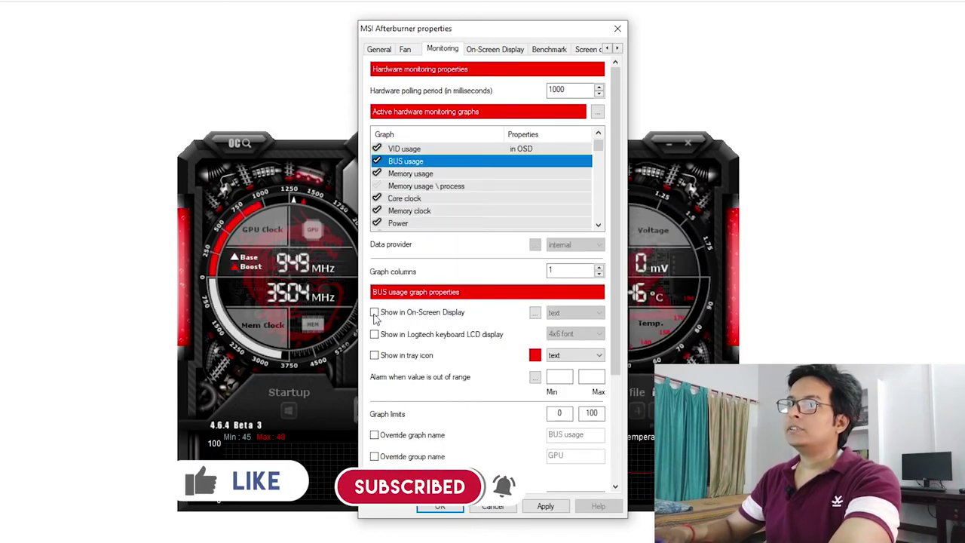
{"action": "left_click", "coordinate": [408, 174]}
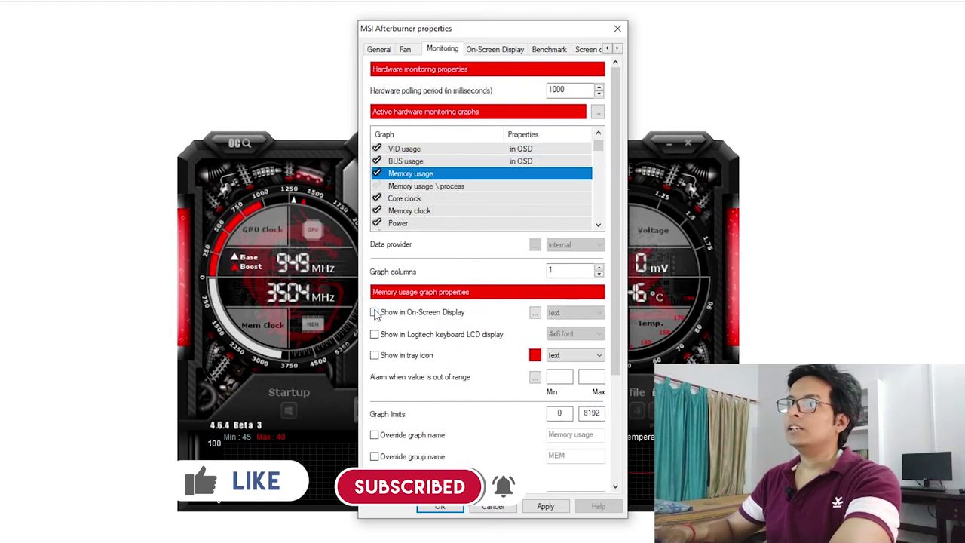